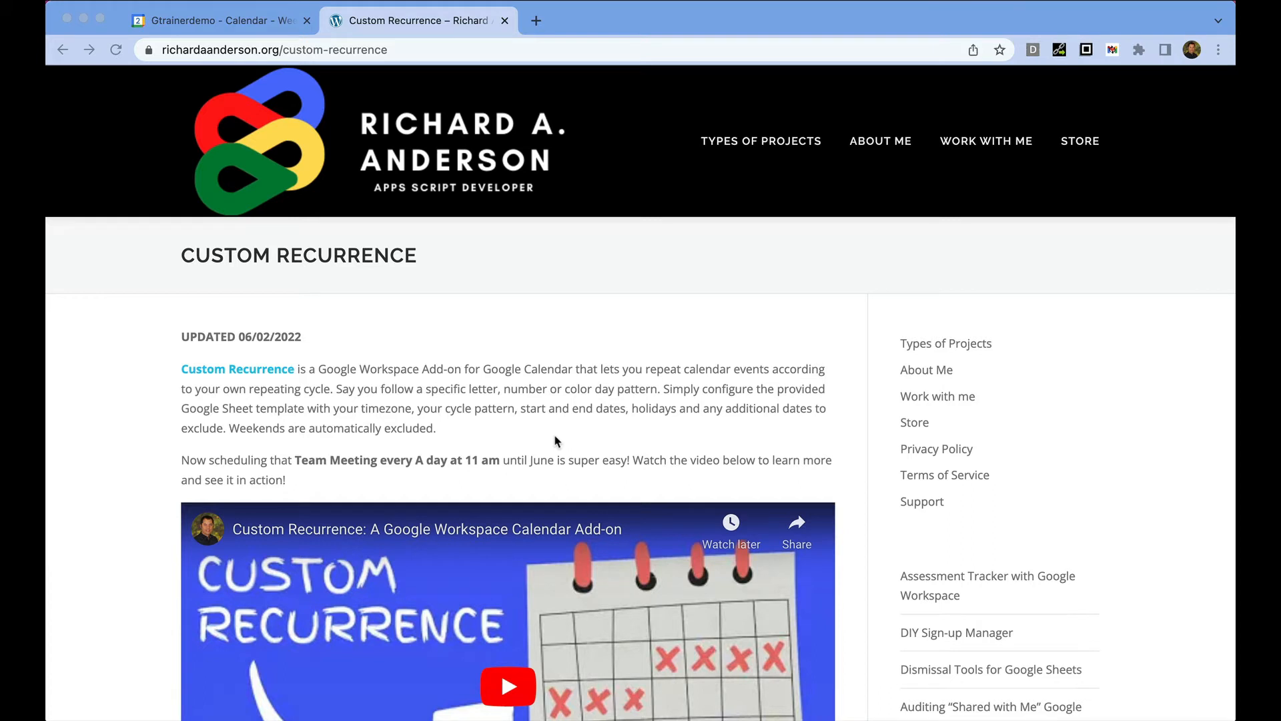
- Switch to Google Calendar, open the Custom Recurrence add-on and review its cycle pattern, school dates and days to skip
{"action": "left_click", "coordinate": [281, 22]}
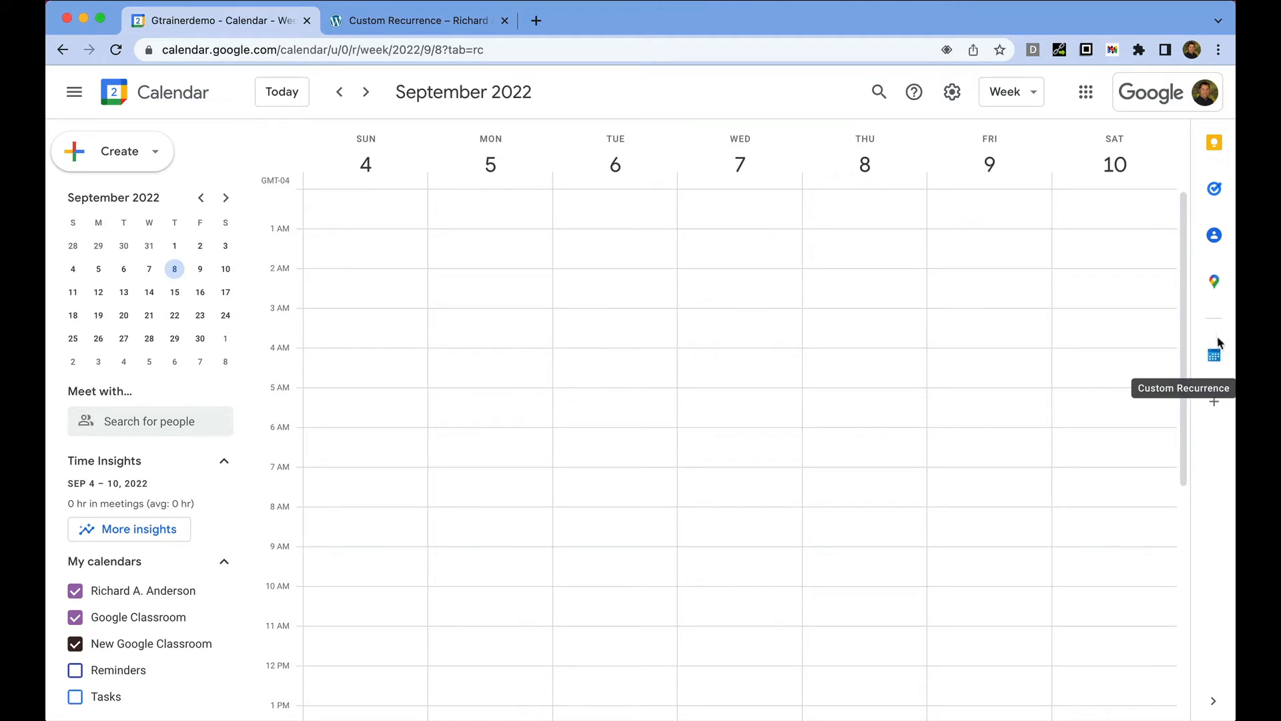
{"action": "left_click", "coordinate": [1214, 357]}
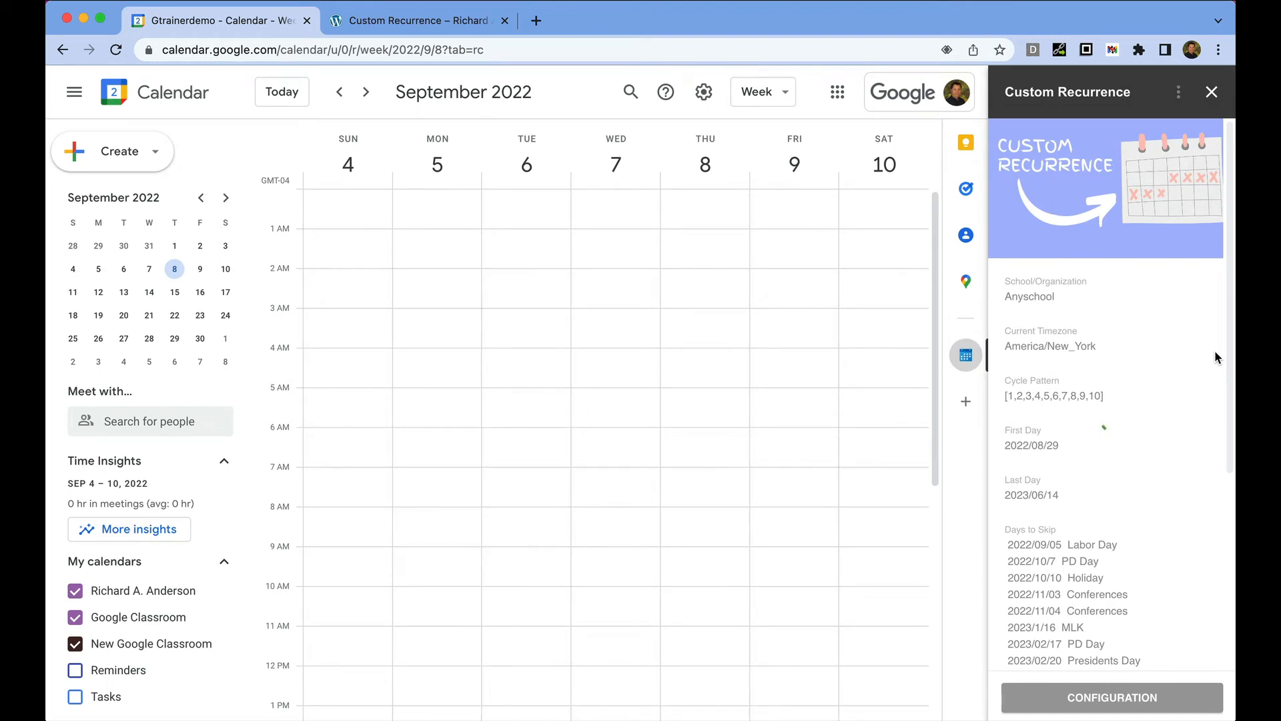
{"action": "scroll", "coordinate": [1159, 519], "scroll_direction": "down", "scroll_amount": 5}
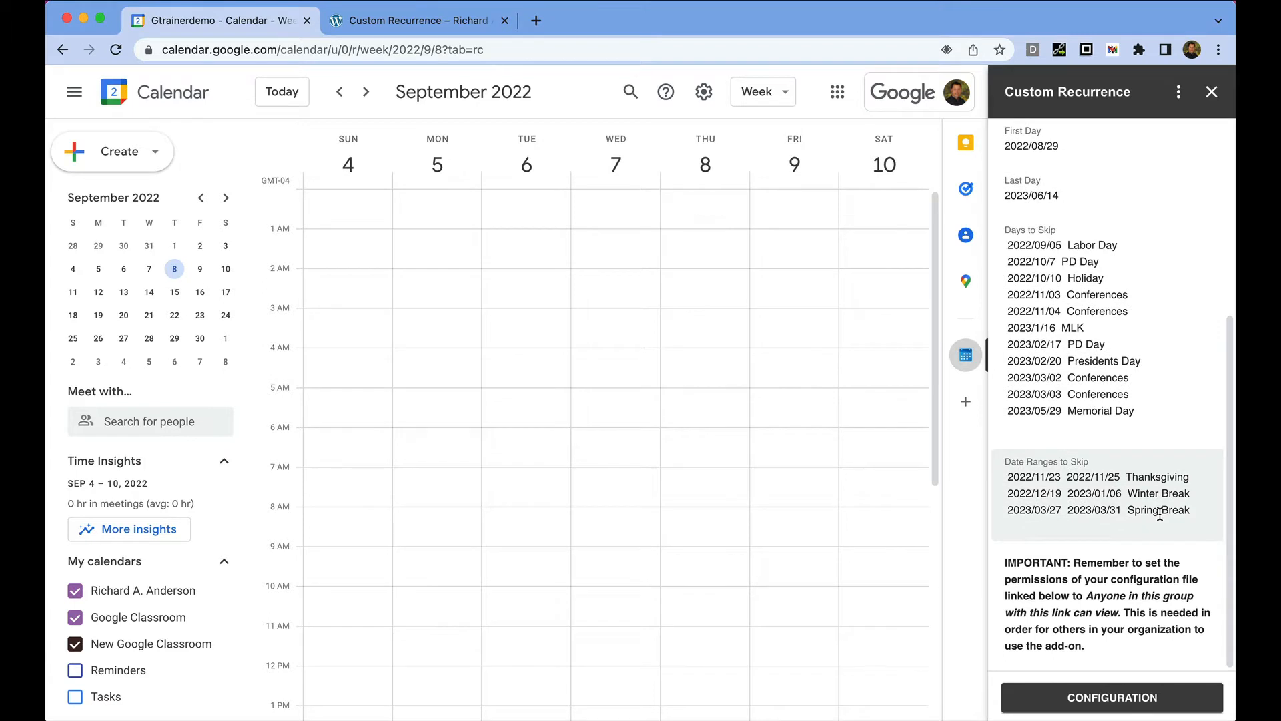
{"action": "scroll", "coordinate": [1159, 514], "scroll_direction": "up", "scroll_amount": 5}
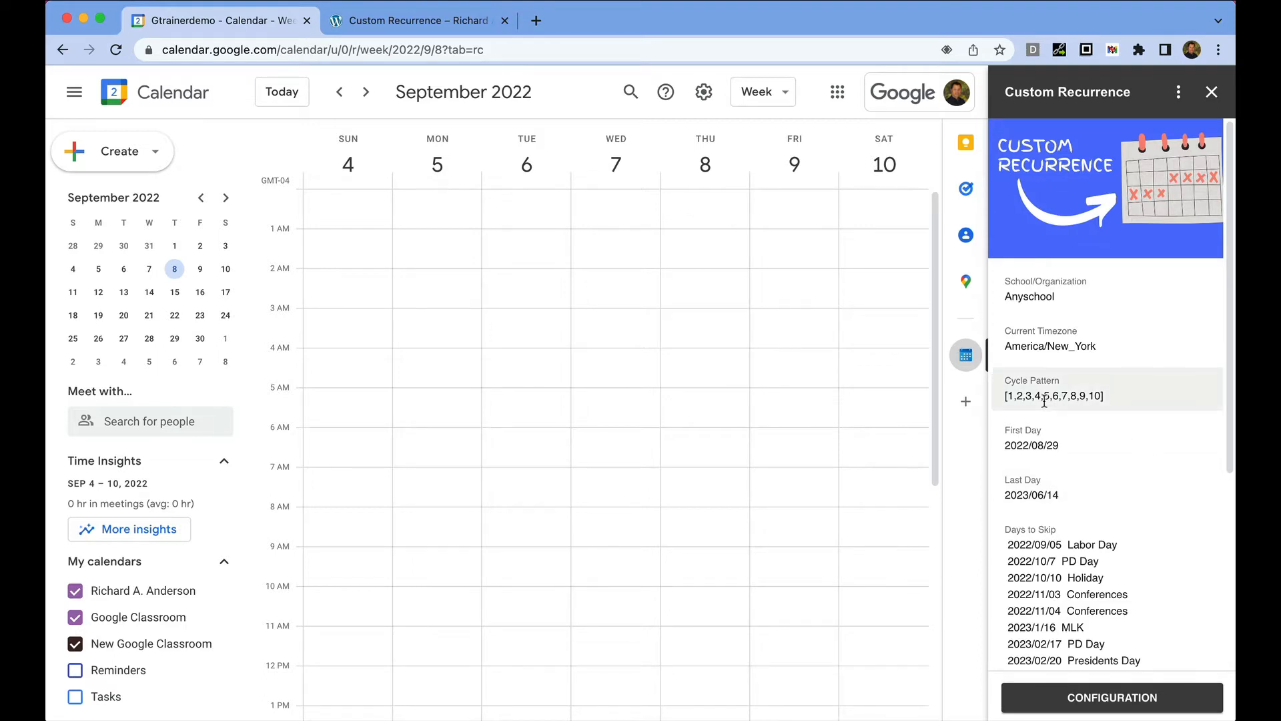
- View the add-on's linked configuration spreadsheet and return to the calendar
{"action": "left_click", "coordinate": [1125, 700]}
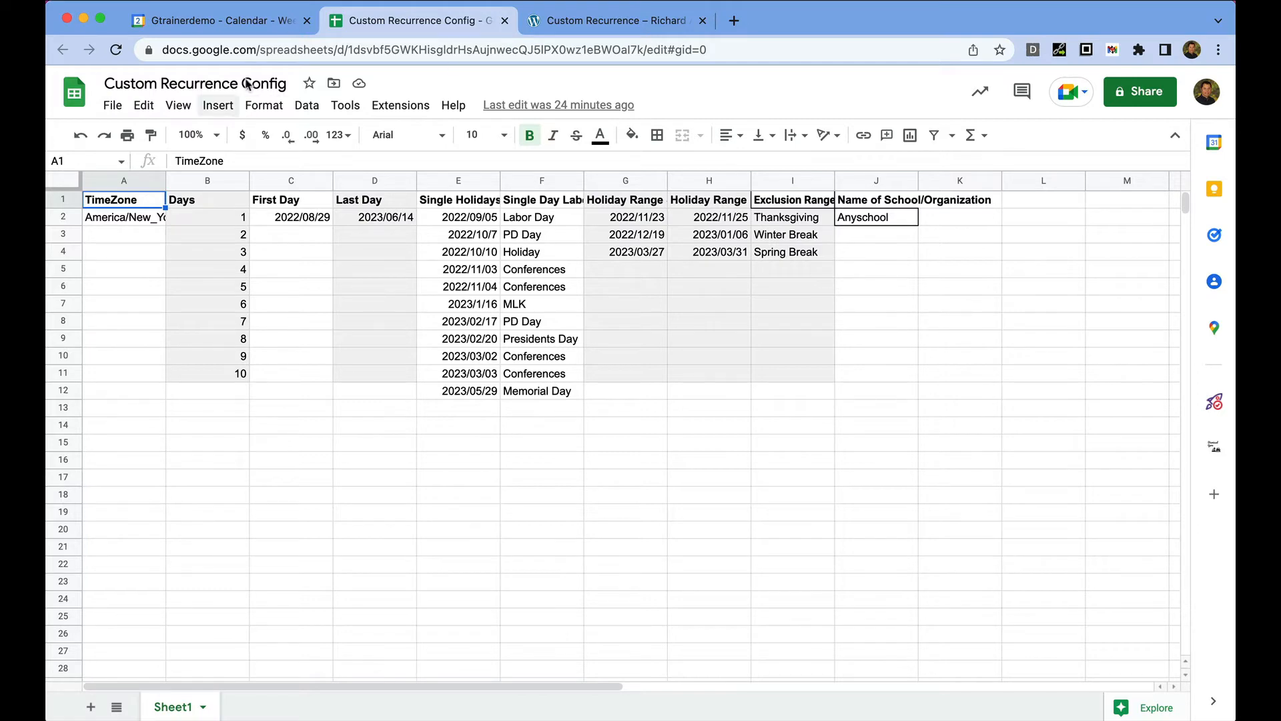
{"action": "left_click", "coordinate": [264, 31]}
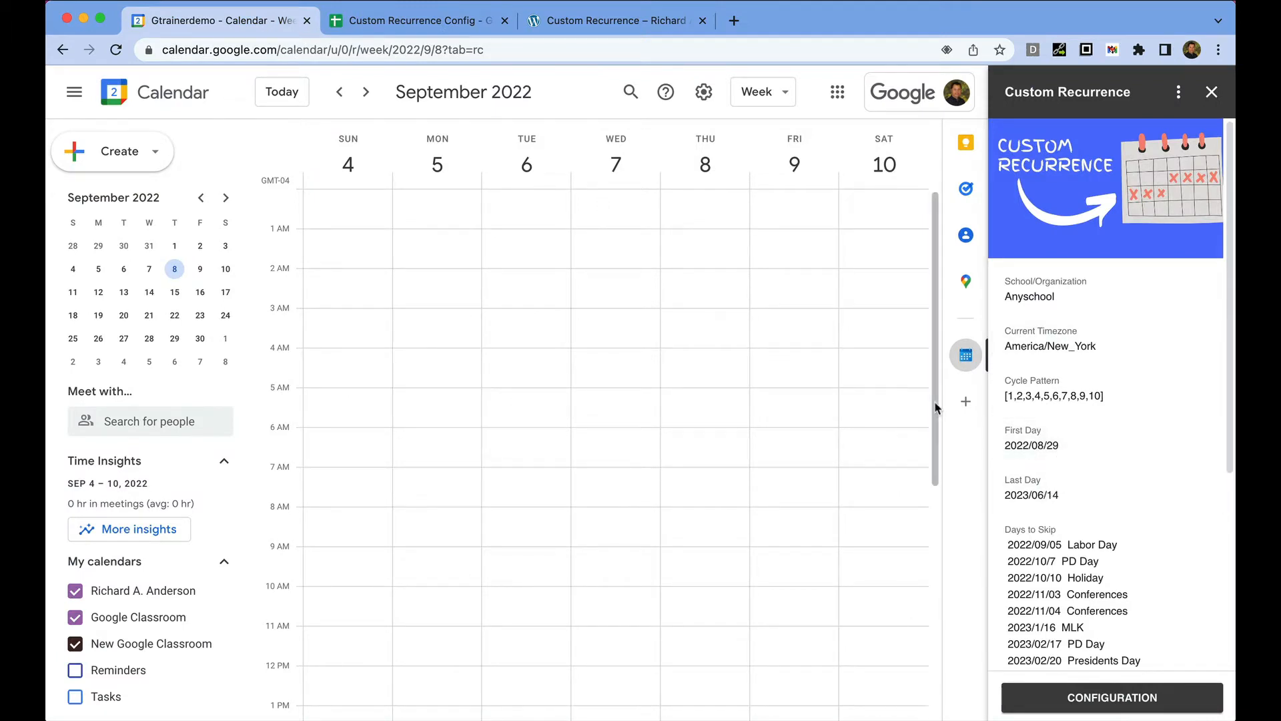
- Create an all-day event titled "Day 1" on Monday, August 29, 2022
{"action": "left_click", "coordinate": [351, 100]}
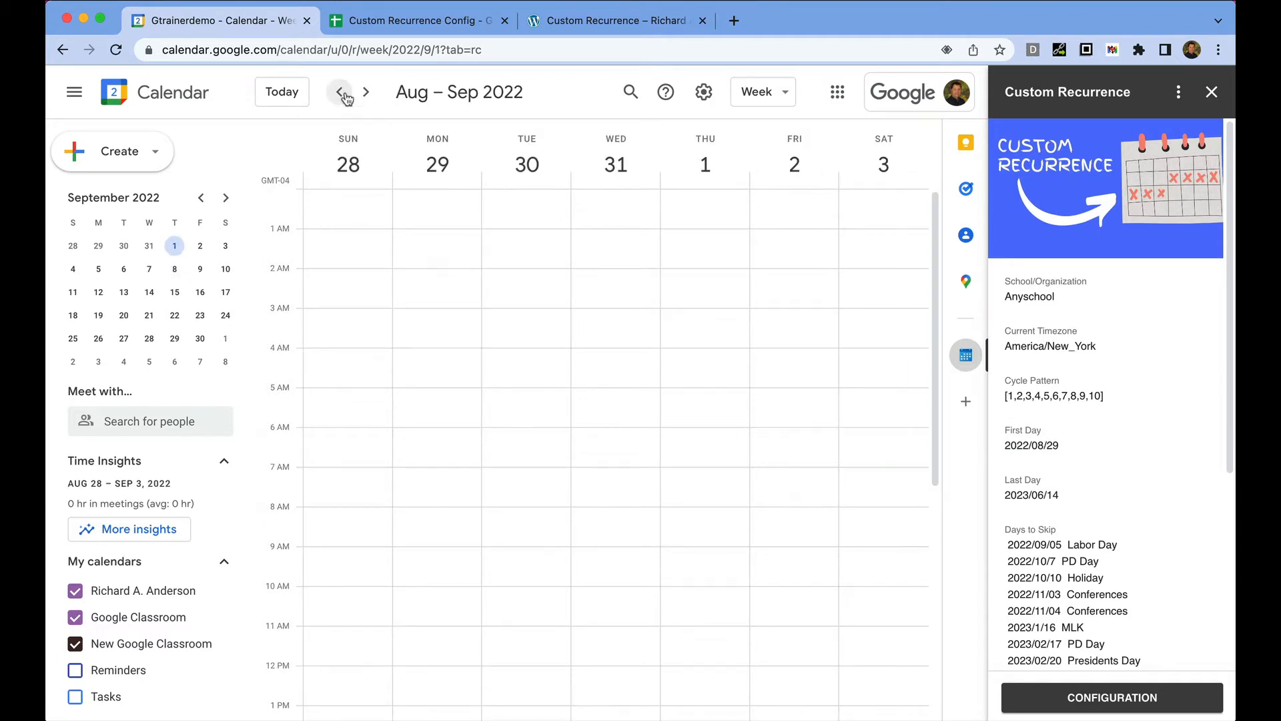
{"action": "left_click", "coordinate": [341, 93]}
{"action": "left_click", "coordinate": [365, 92]}
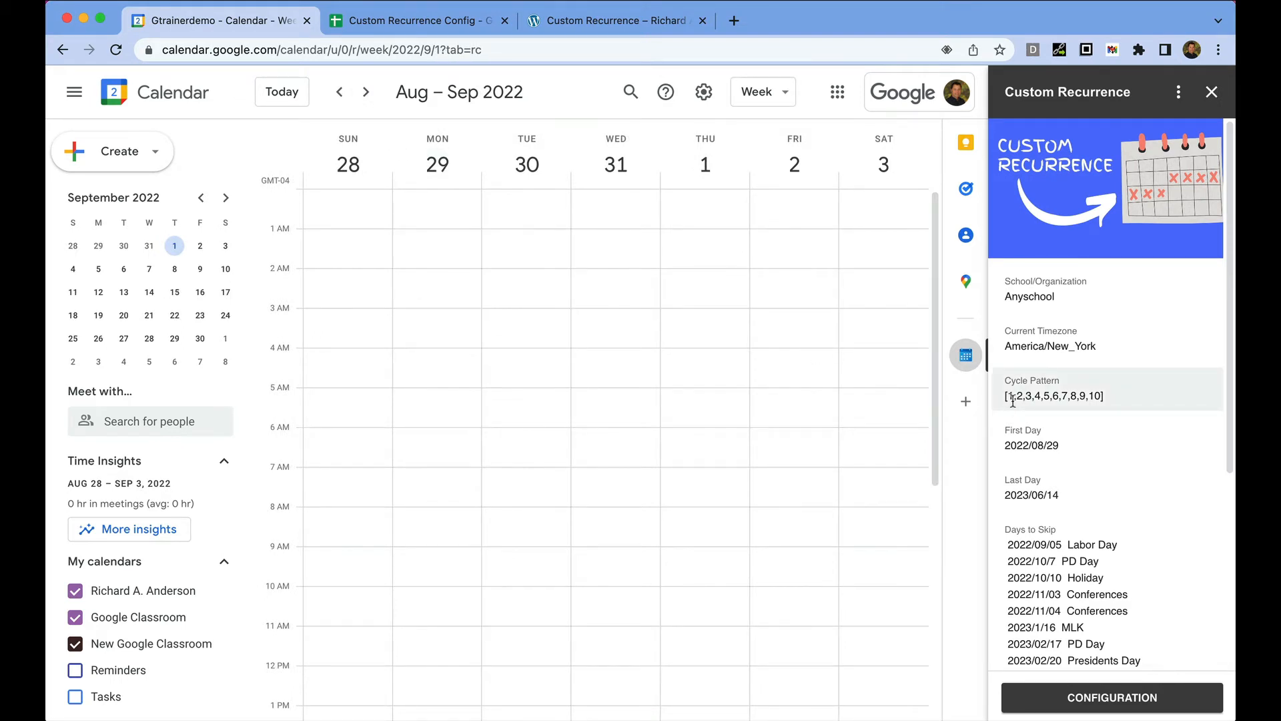
{"action": "left_click", "coordinate": [465, 187]}
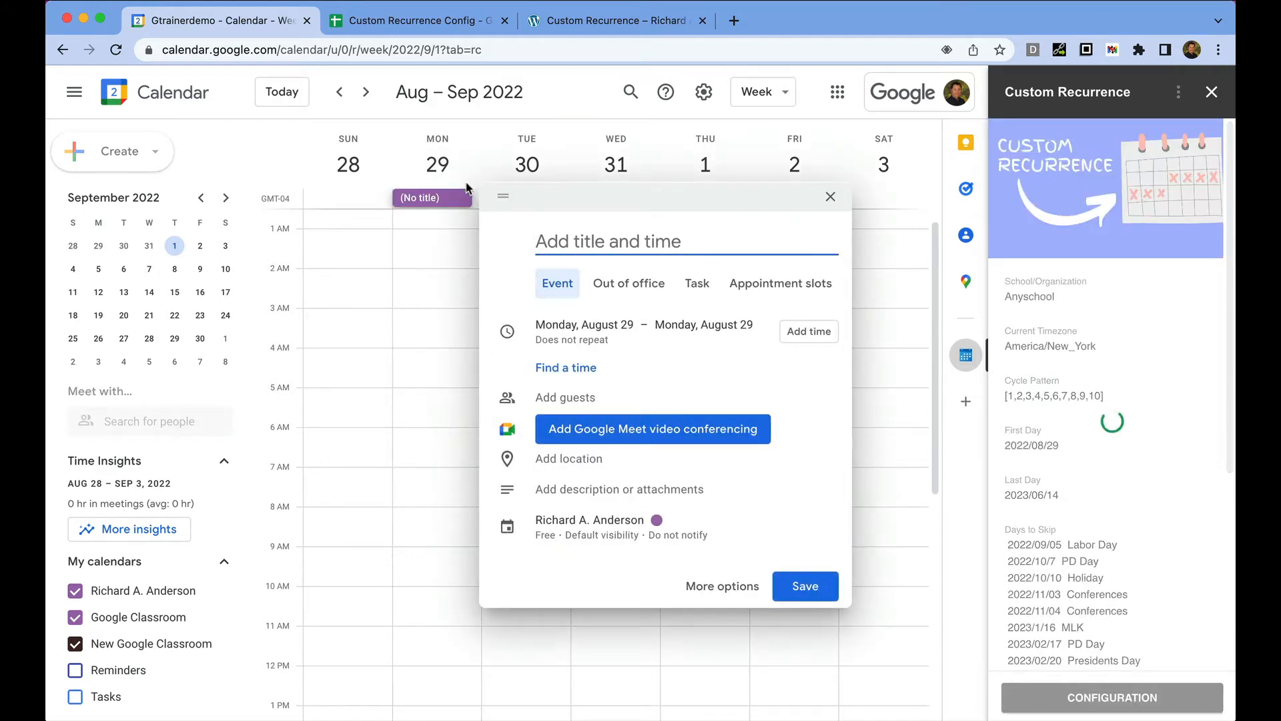
{"action": "type", "text": "Day "}
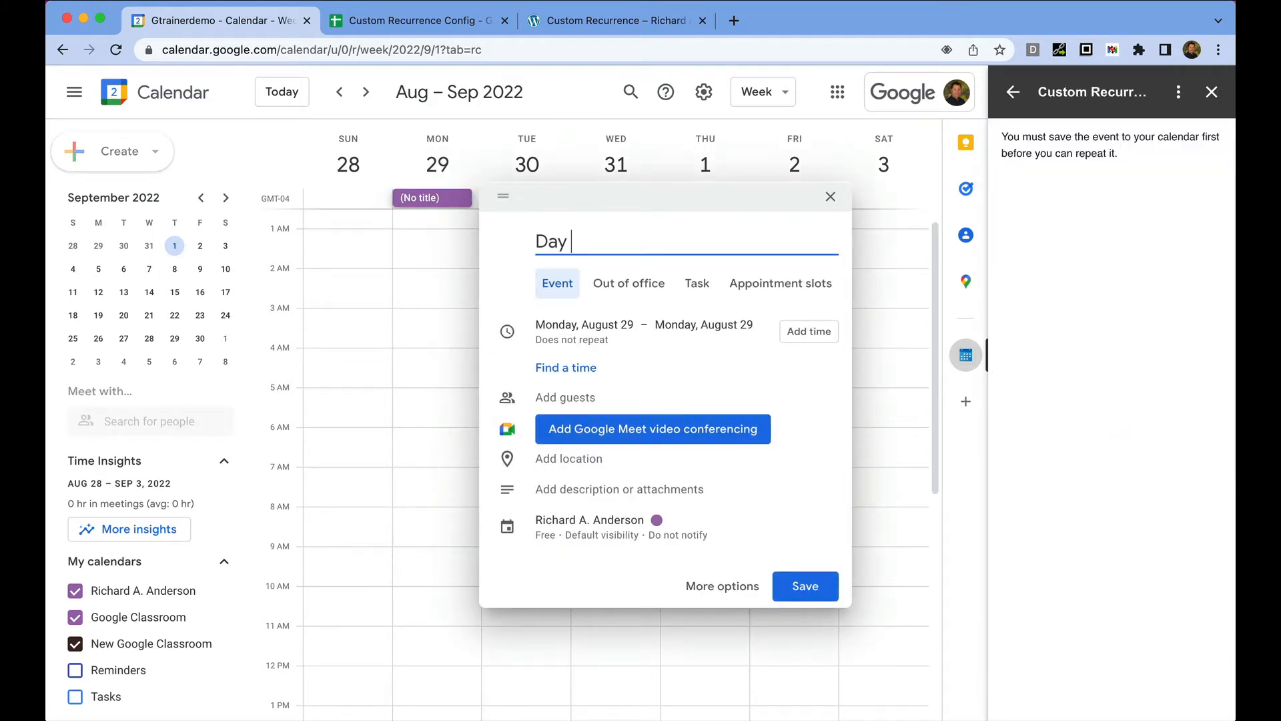
{"action": "type", "text": "1"}
{"action": "left_click", "coordinate": [809, 590]}
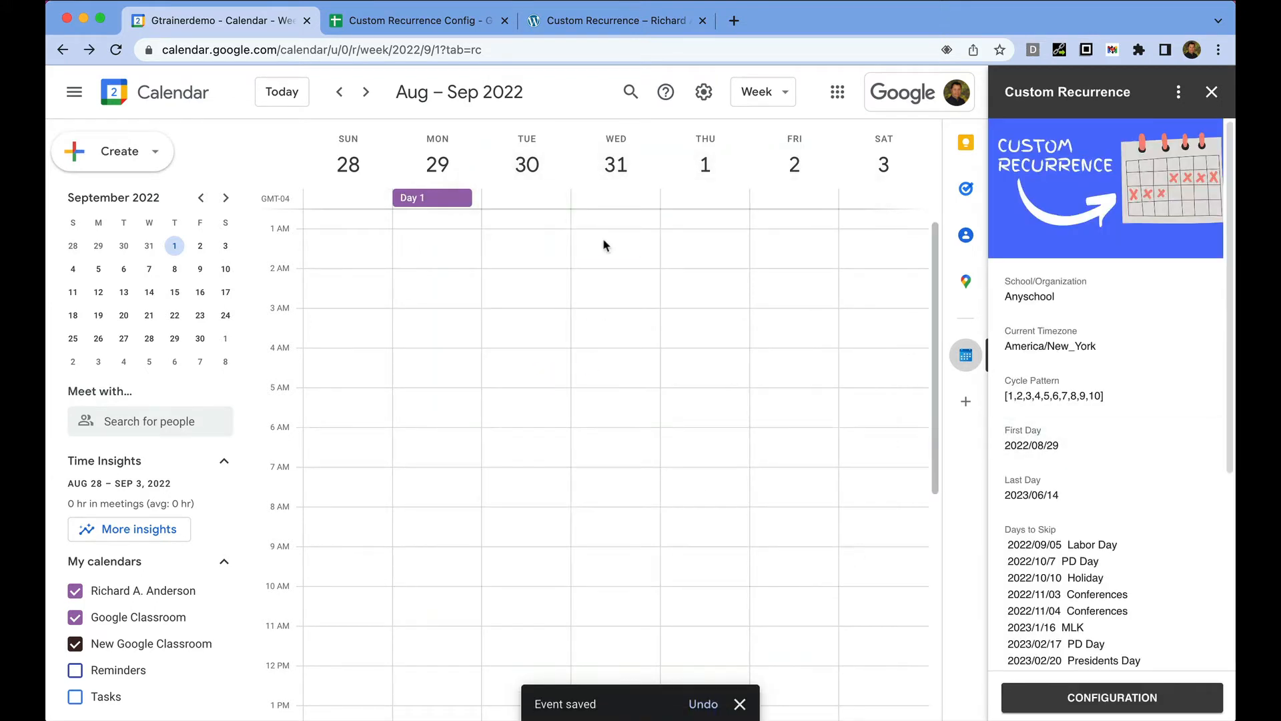
- Set the Day 1 event to repeat until Dec 16, 2022 with Custom Recurrence and create the series for all dates
{"action": "left_click", "coordinate": [453, 202]}
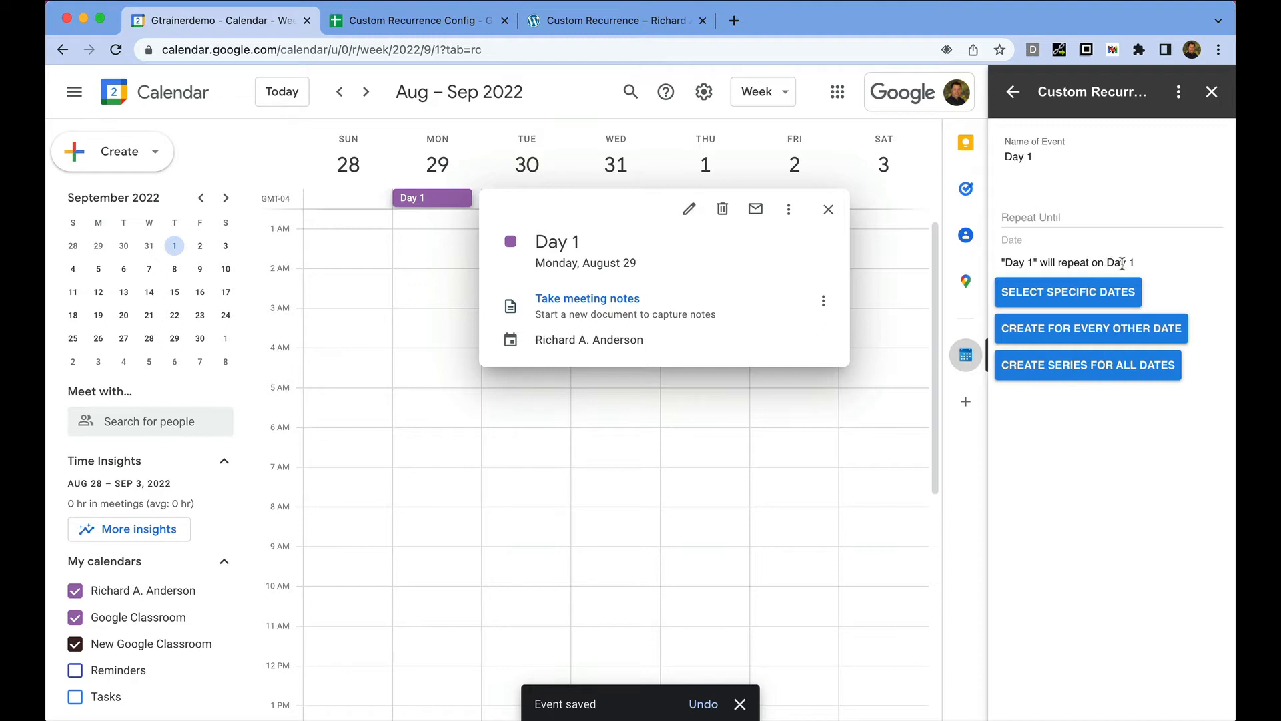
{"action": "left_click", "coordinate": [1072, 218]}
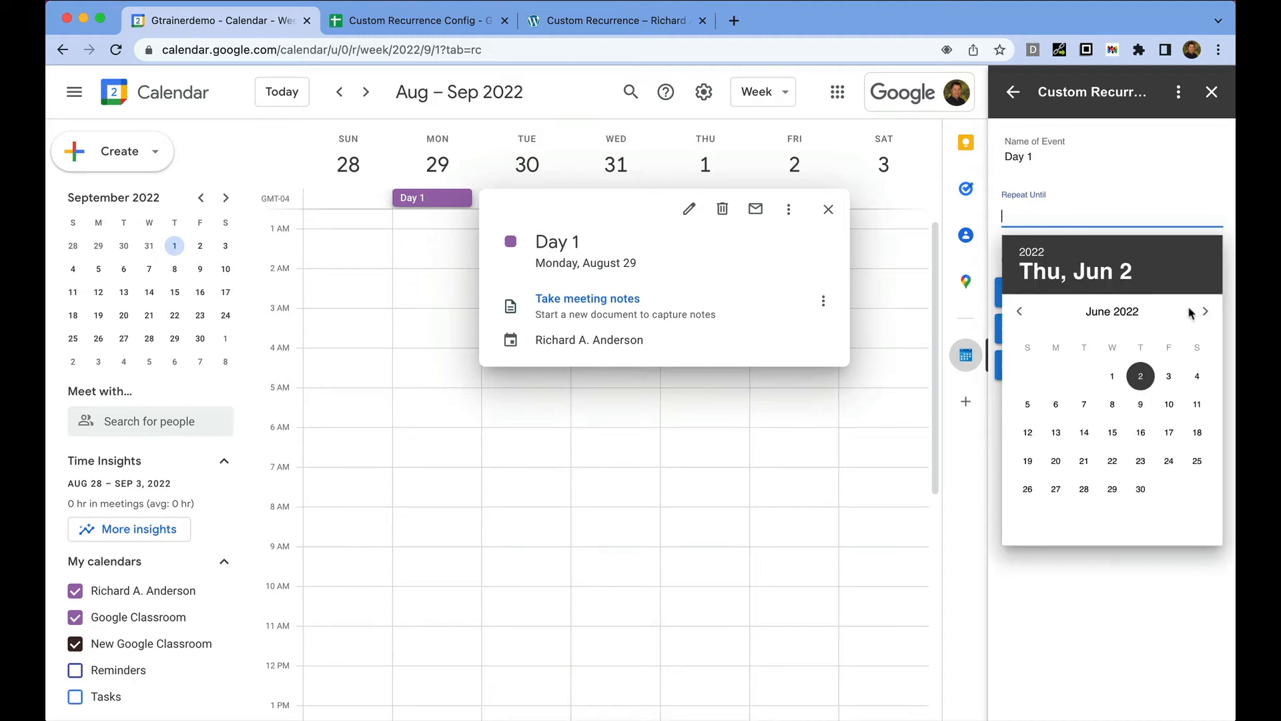
{"action": "left_click", "coordinate": [1206, 312]}
{"action": "left_click", "coordinate": [1205, 311]}
{"action": "left_click", "coordinate": [1205, 312]}
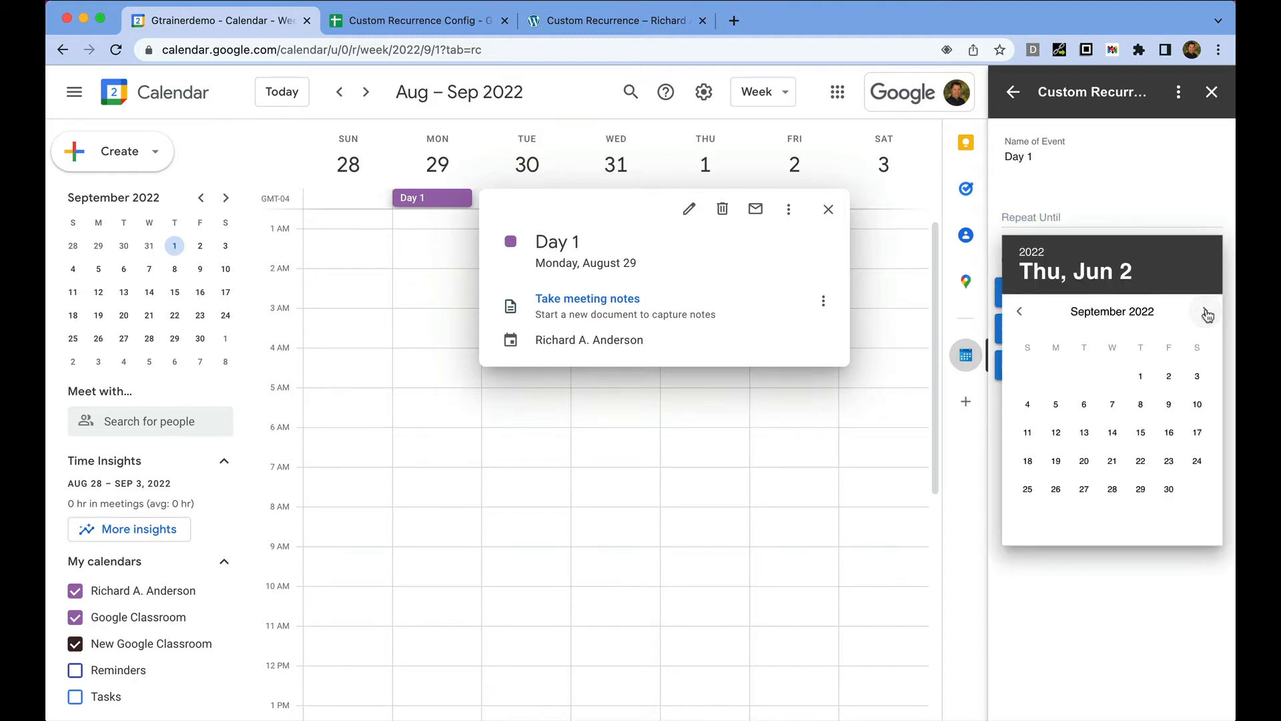
{"action": "left_click", "coordinate": [1206, 313]}
{"action": "left_click", "coordinate": [1207, 313]}
{"action": "left_click", "coordinate": [1206, 313]}
{"action": "left_click", "coordinate": [1206, 313]}
{"action": "left_click", "coordinate": [1020, 311]}
{"action": "left_click", "coordinate": [1169, 434]}
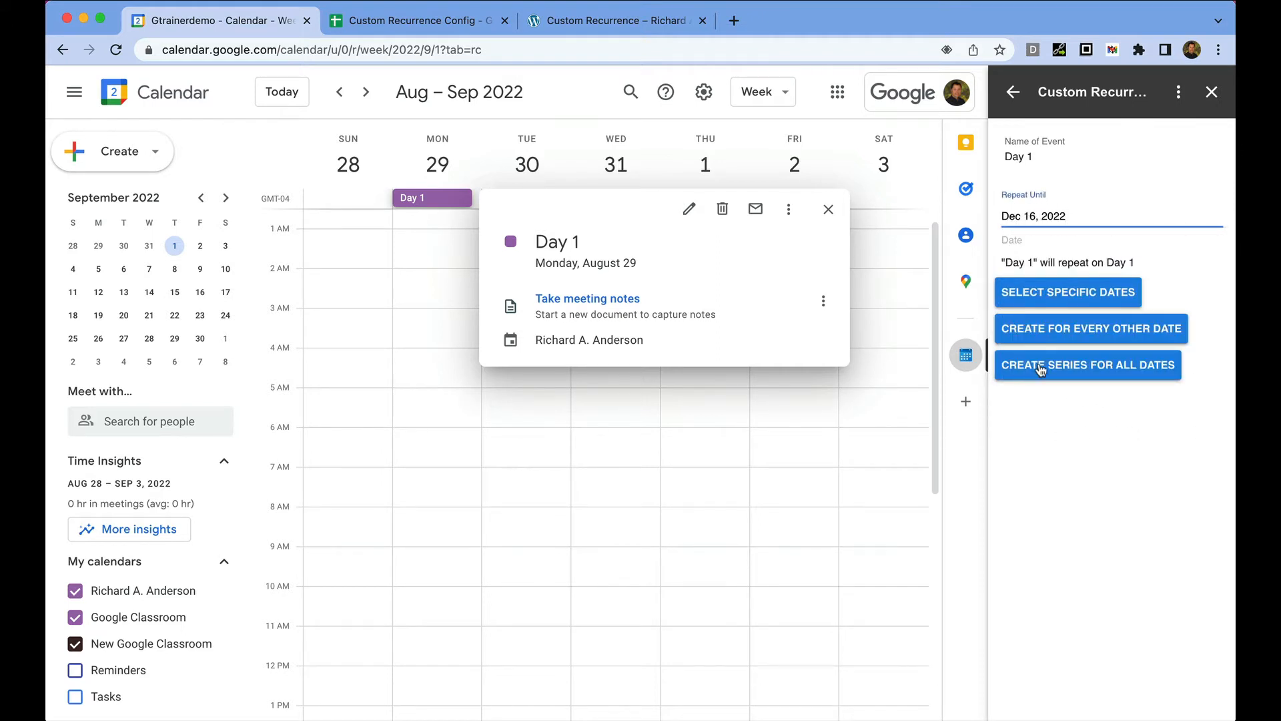
{"action": "left_click", "coordinate": [1096, 366]}
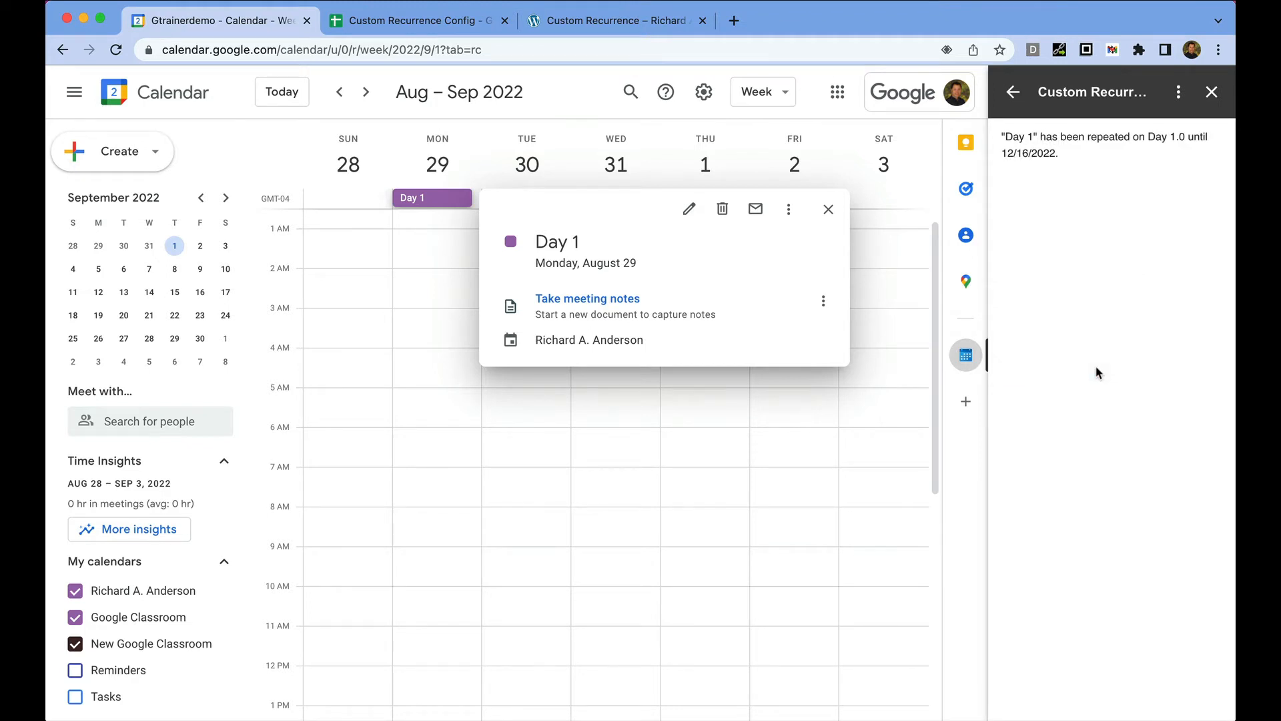
{"action": "left_click", "coordinate": [826, 209]}
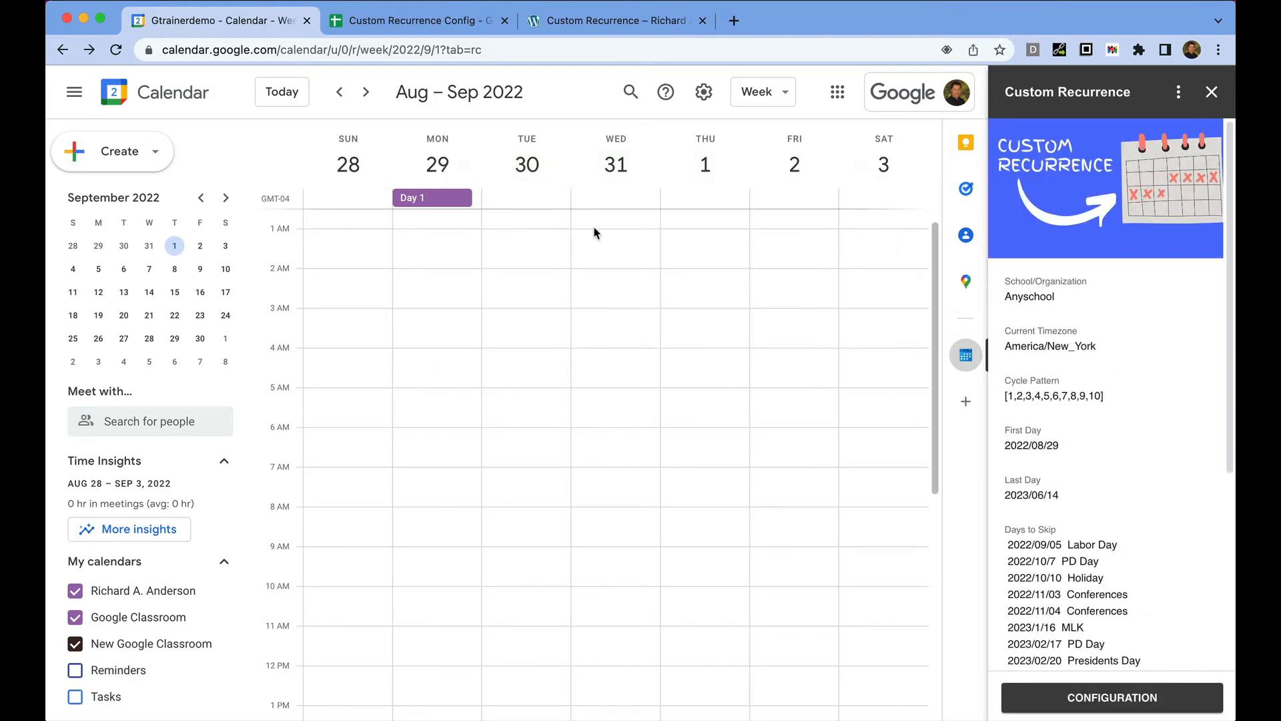
- Reload the calendar and examine the weeks from September into December 2022 for the repeated Day 1 events
{"action": "left_click", "coordinate": [366, 94]}
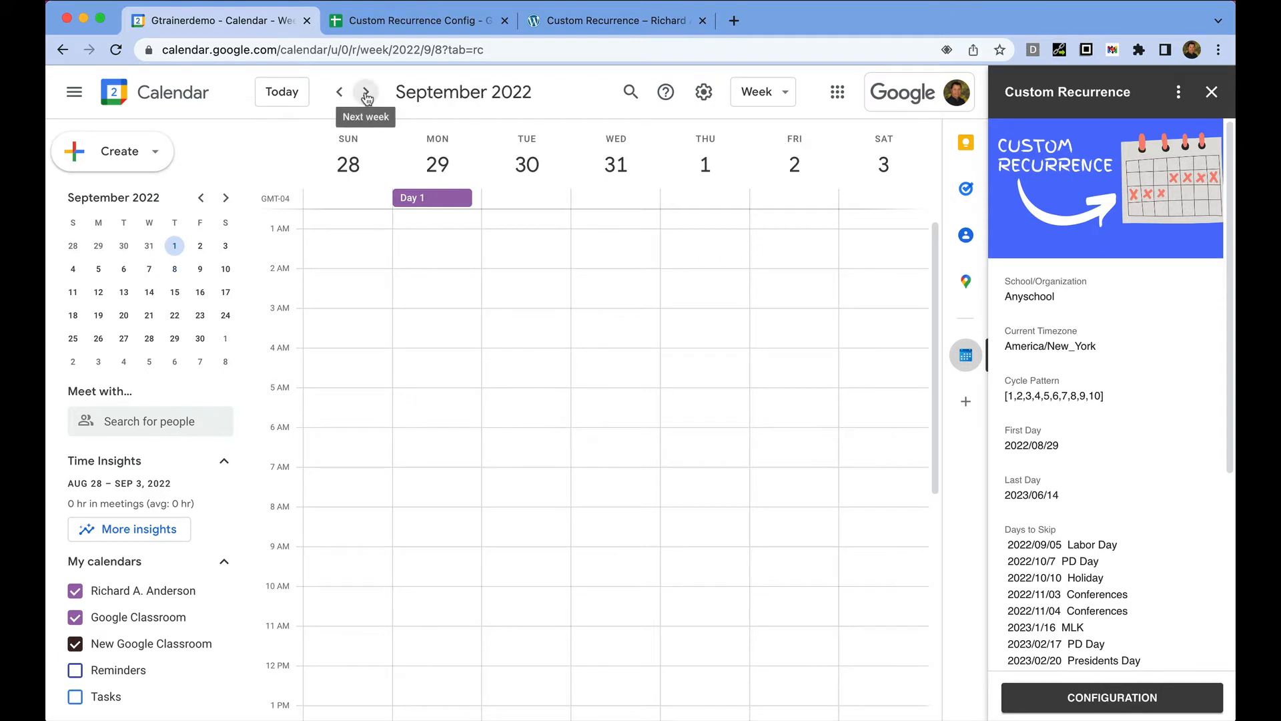
{"action": "left_click", "coordinate": [367, 93]}
{"action": "left_click", "coordinate": [366, 93]}
{"action": "left_click", "coordinate": [366, 93]}
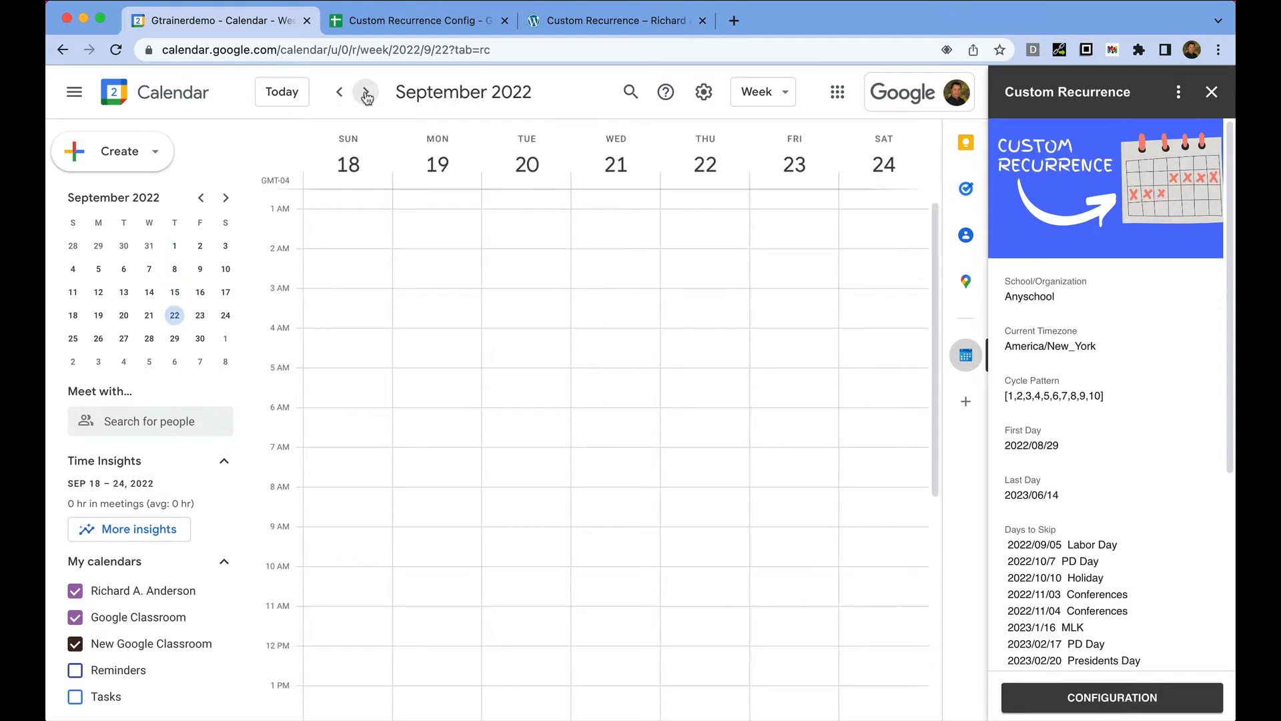
{"action": "left_click", "coordinate": [366, 94]}
{"action": "left_click", "coordinate": [116, 50]}
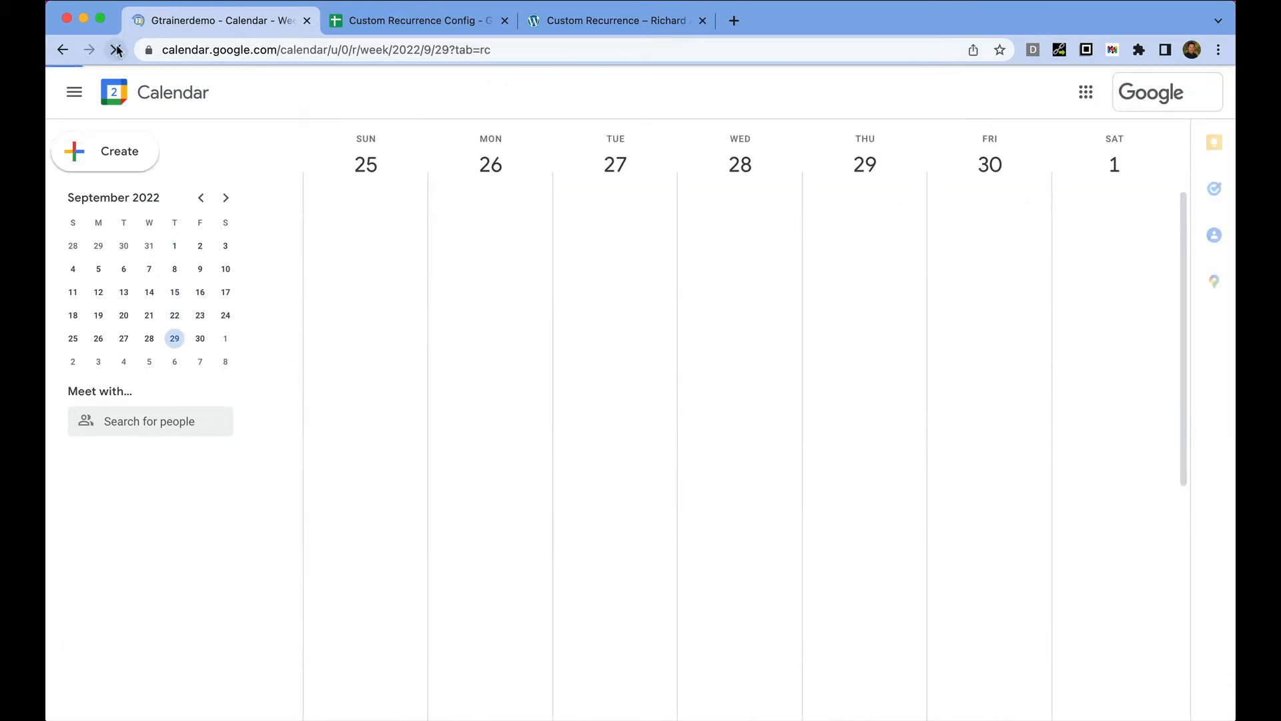
{"action": "left_click", "coordinate": [365, 94]}
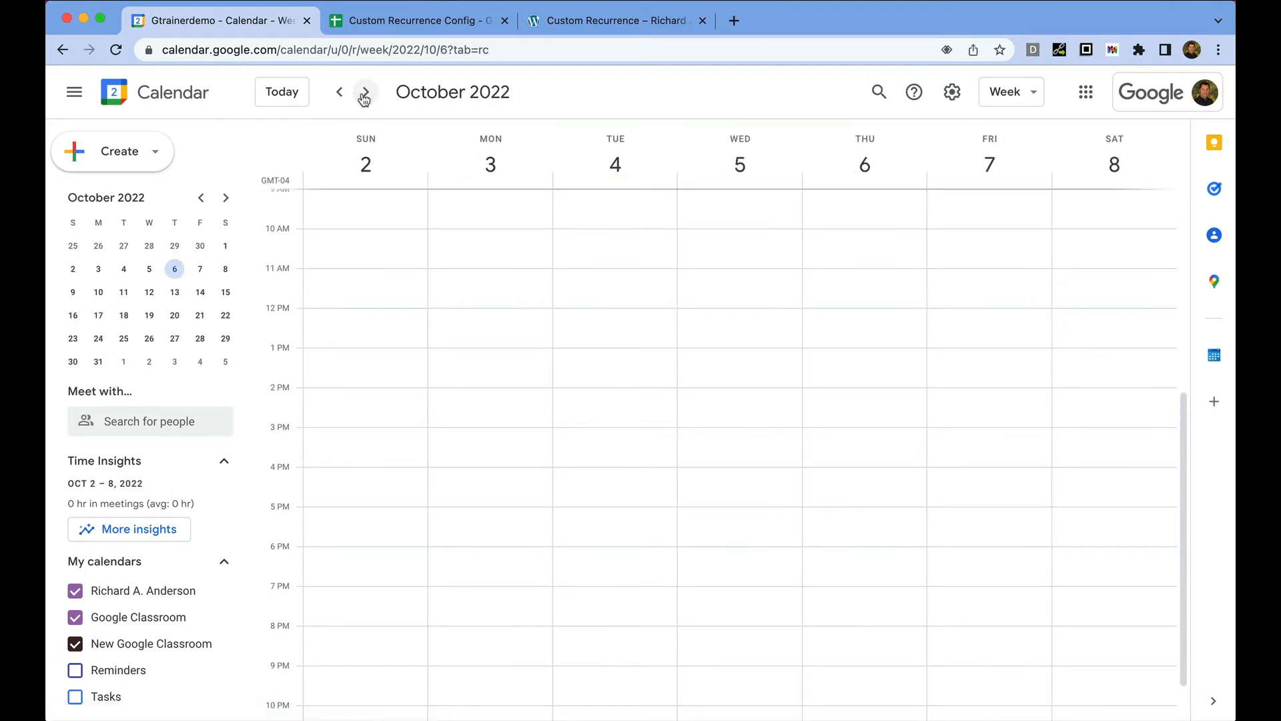
{"action": "left_click", "coordinate": [364, 96]}
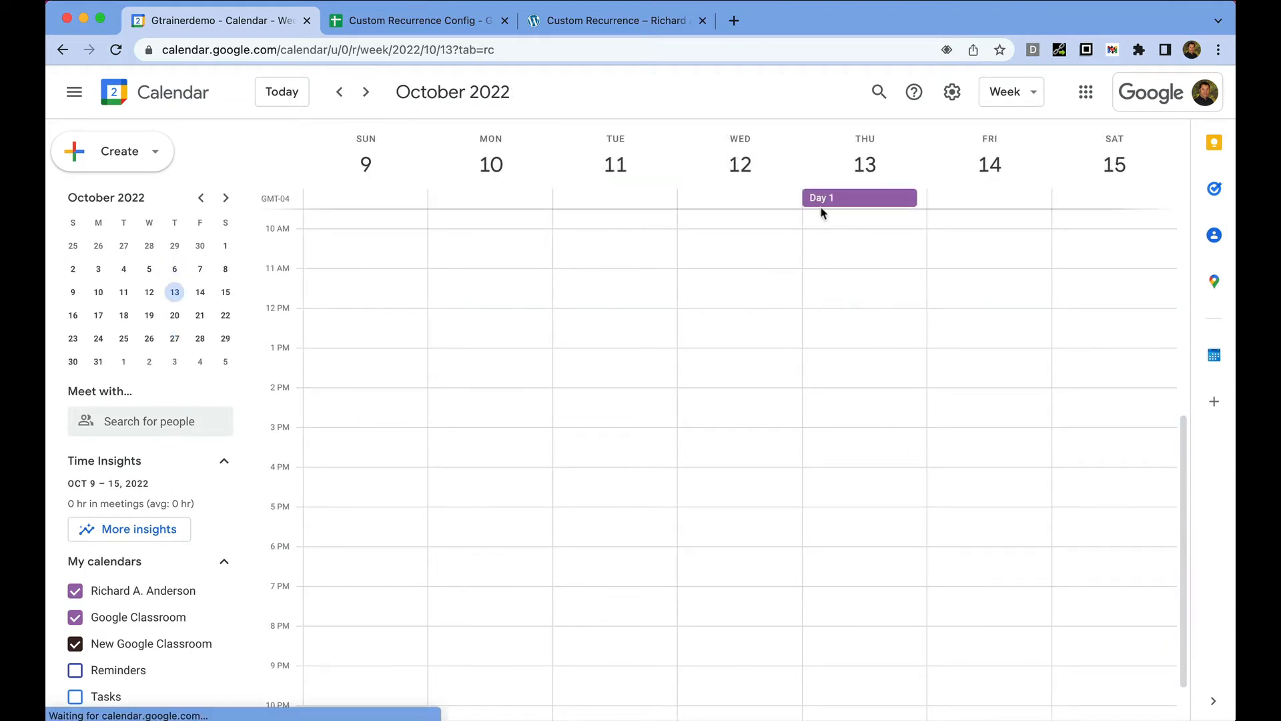
{"action": "left_click", "coordinate": [366, 92]}
{"action": "left_click", "coordinate": [366, 91]}
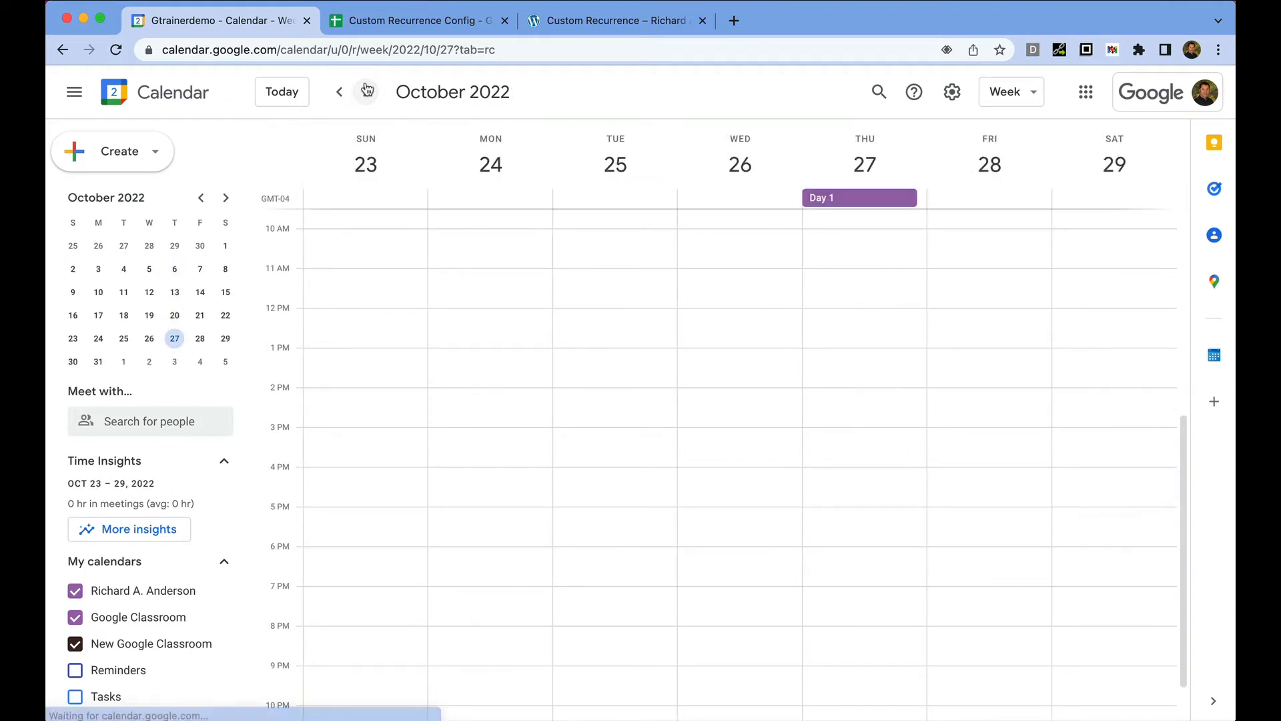
{"action": "left_click", "coordinate": [366, 91]}
{"action": "left_click", "coordinate": [365, 91]}
{"action": "left_click", "coordinate": [366, 91]}
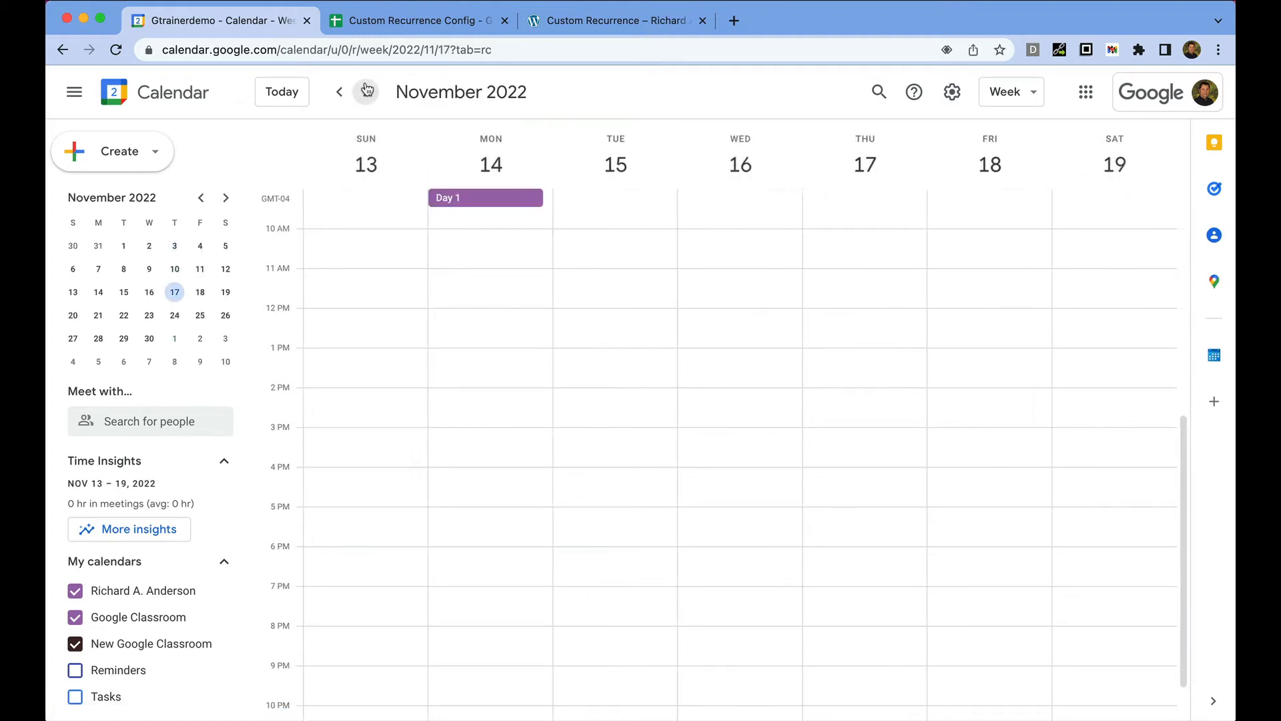
{"action": "left_click", "coordinate": [366, 91]}
{"action": "left_click", "coordinate": [366, 90]}
{"action": "left_click", "coordinate": [366, 91]}
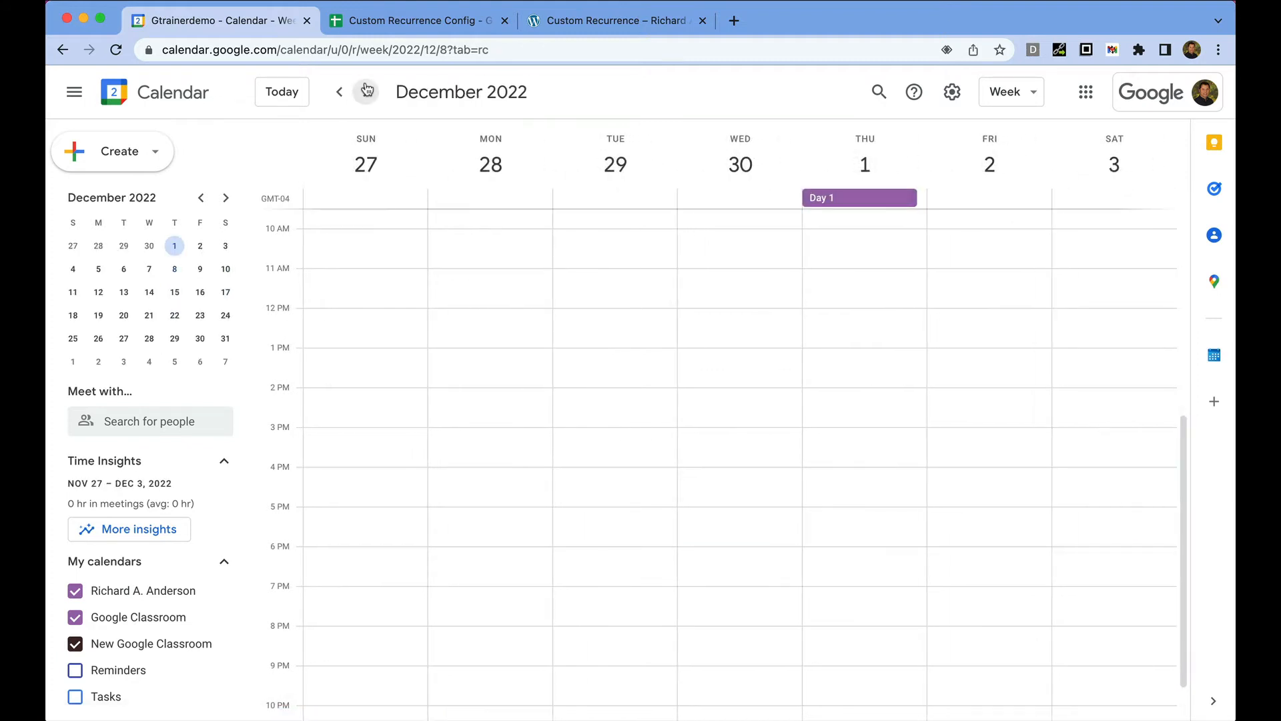
- Go back week by week to August 28 – September 3, 2022, rechecking the Day 1 events
{"action": "left_click", "coordinate": [341, 92]}
{"action": "left_click", "coordinate": [341, 92]}
{"action": "left_click", "coordinate": [341, 92]}
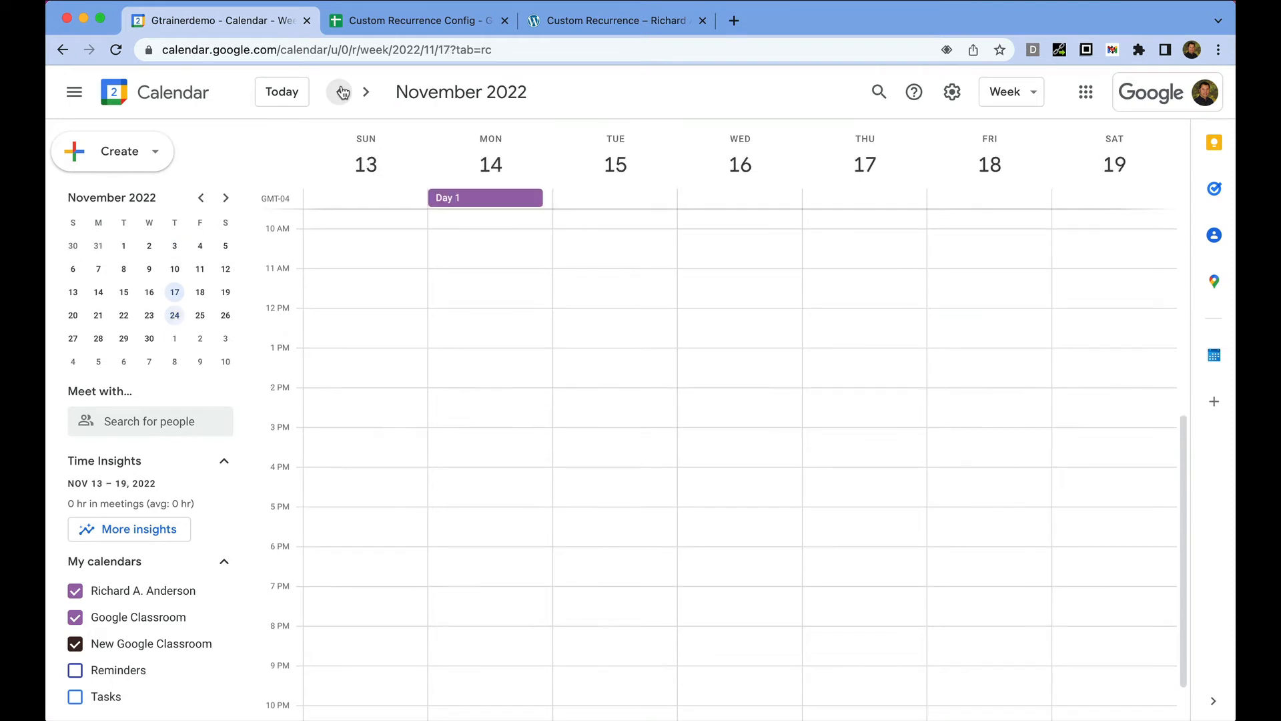
{"action": "left_click", "coordinate": [341, 92]}
{"action": "left_click", "coordinate": [341, 91]}
{"action": "left_click", "coordinate": [341, 91]}
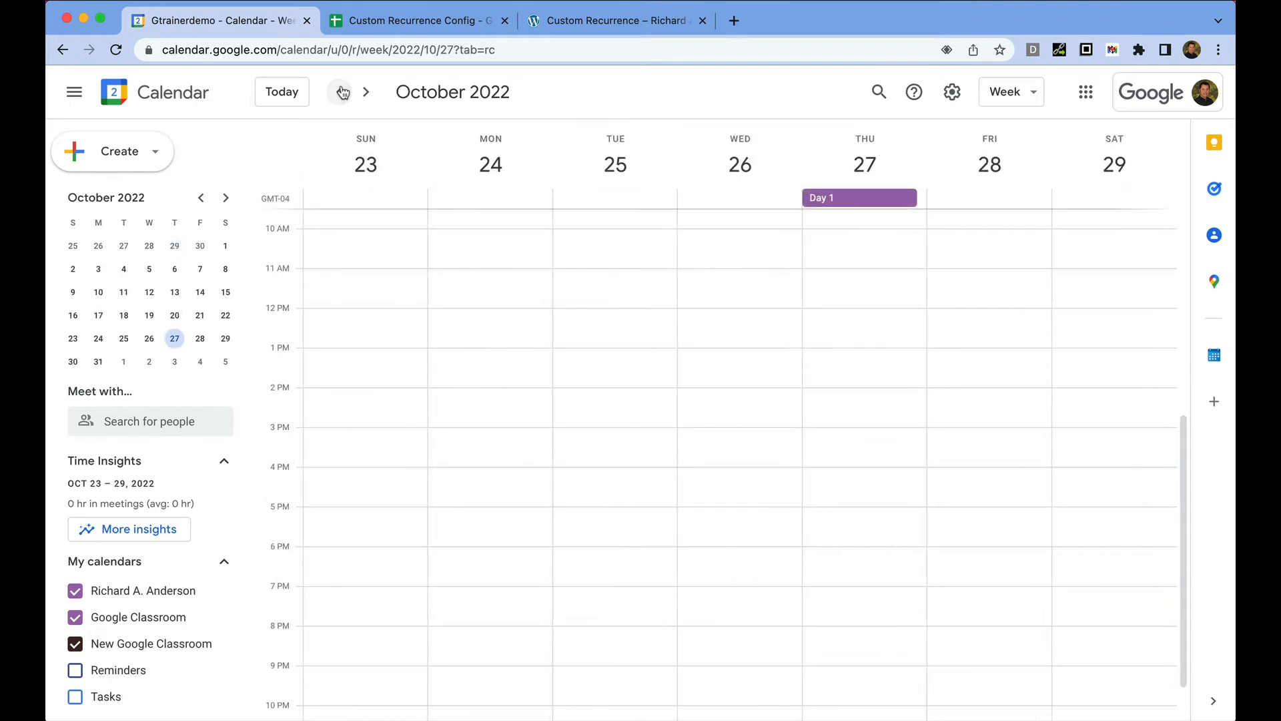
{"action": "left_click", "coordinate": [341, 91]}
{"action": "left_click", "coordinate": [341, 91]}
{"action": "left_click", "coordinate": [341, 91]}
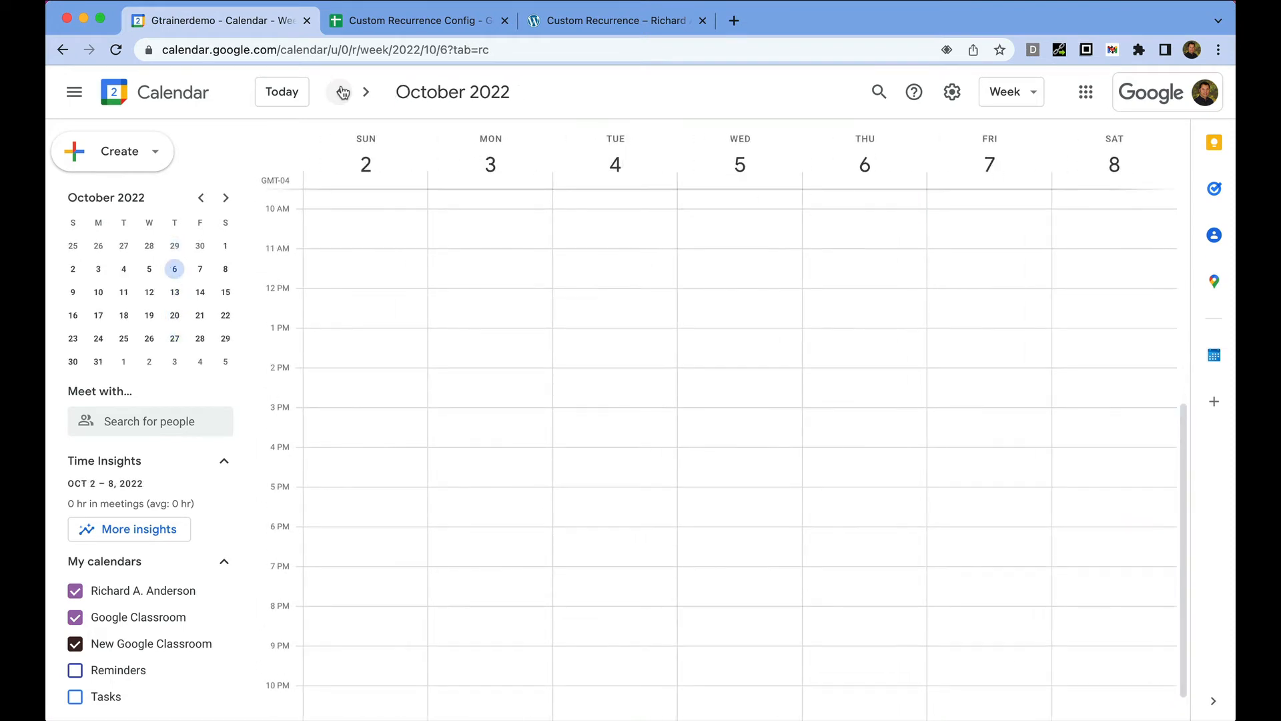
{"action": "left_click", "coordinate": [341, 92]}
{"action": "left_click", "coordinate": [341, 91]}
{"action": "left_click", "coordinate": [341, 91]}
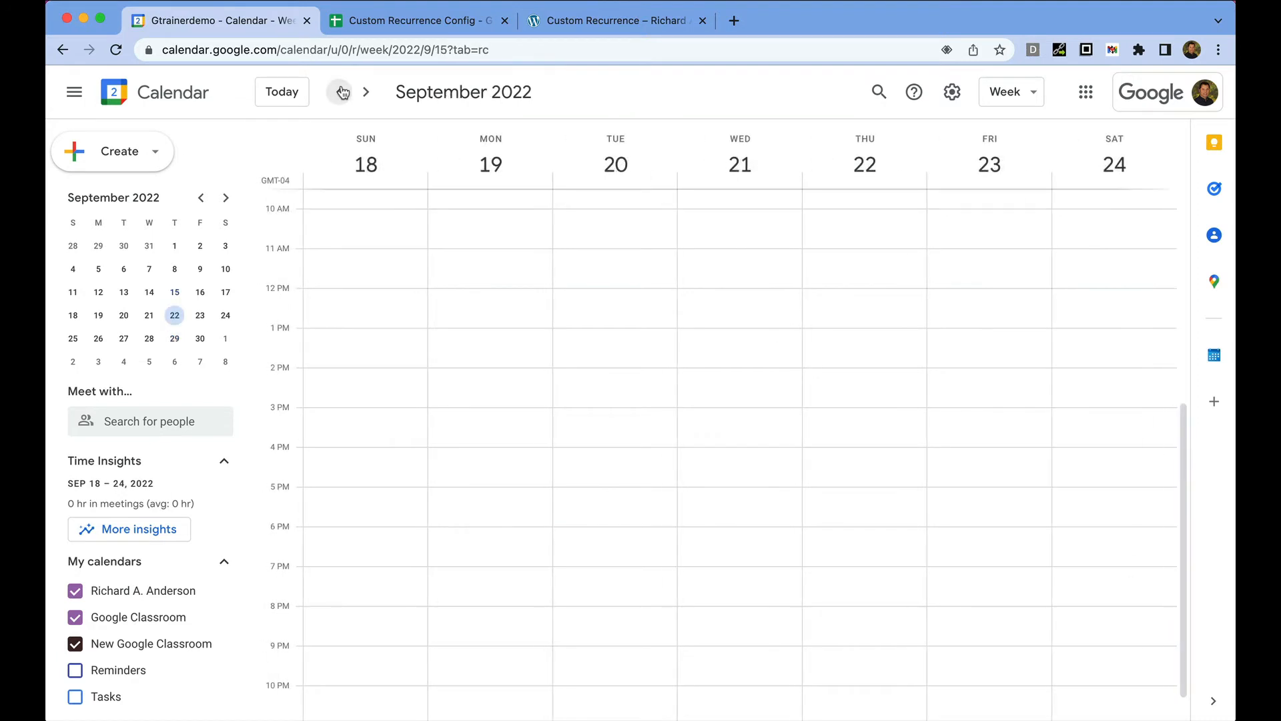
{"action": "left_click", "coordinate": [341, 92]}
{"action": "left_click", "coordinate": [341, 92]}
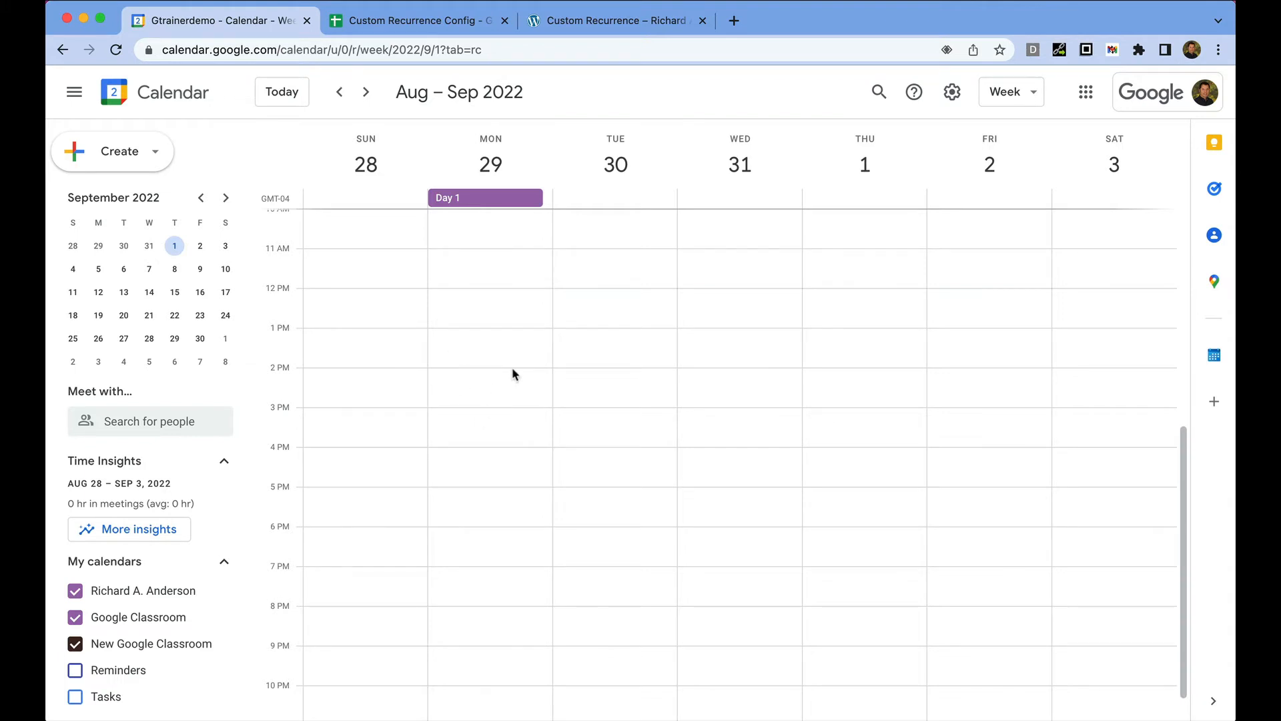
- Create an event titled "Repeat Every Other Cycle" on Monday, August 29, from 2:00 to 3:00pm
{"action": "left_click_drag", "start_coordinate": [512, 371], "coordinate": [514, 404]}
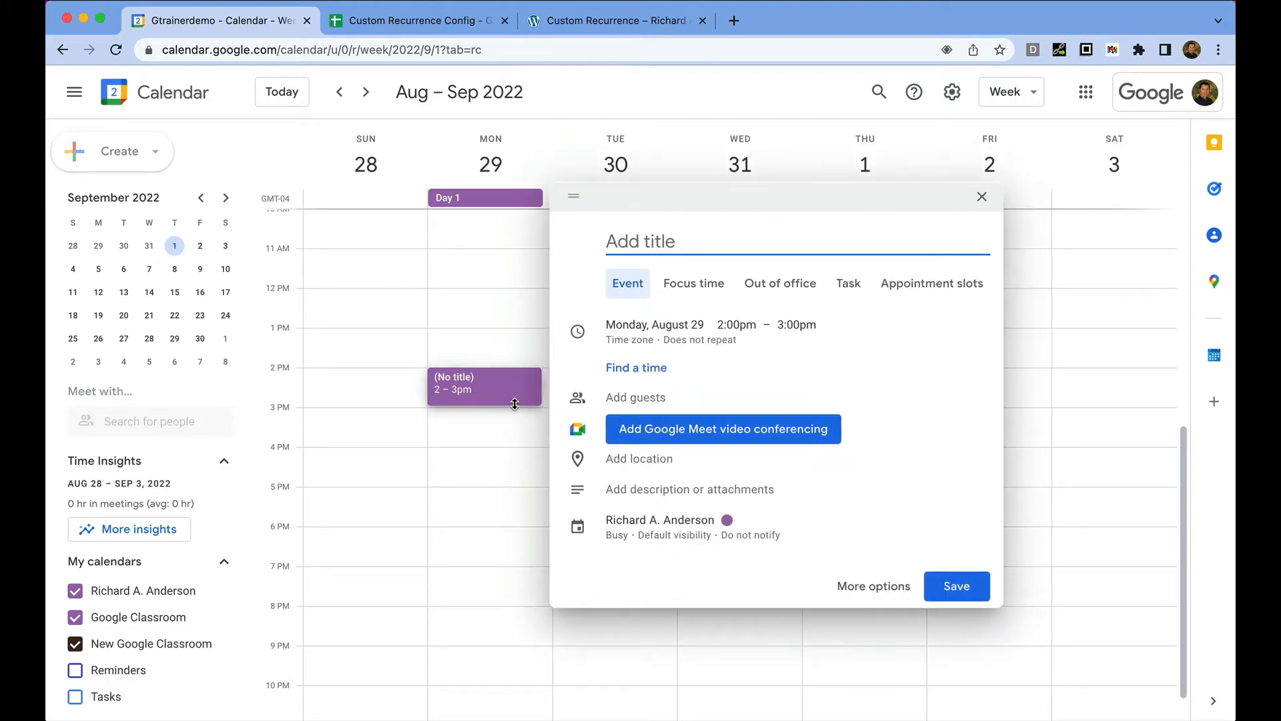
{"action": "type", "text": "Repeat Every"}
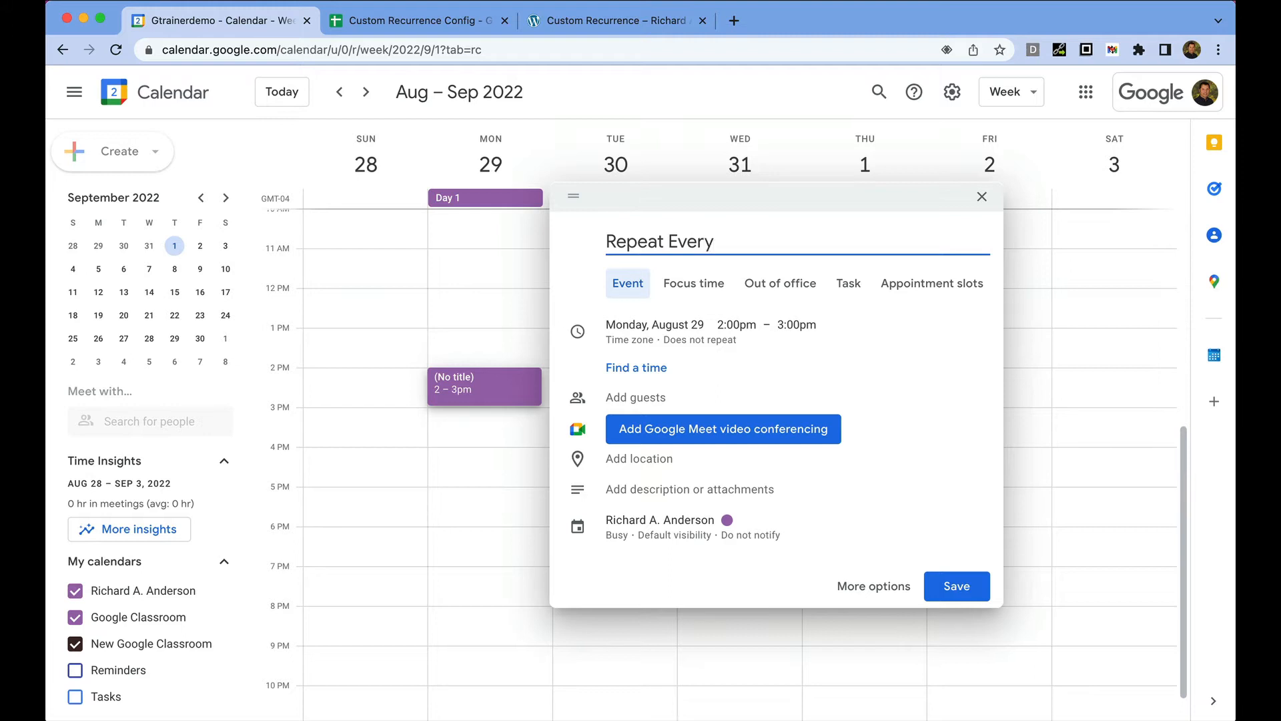
{"action": "type", "text": " Other Cycle"}
{"action": "left_click", "coordinate": [956, 585]}
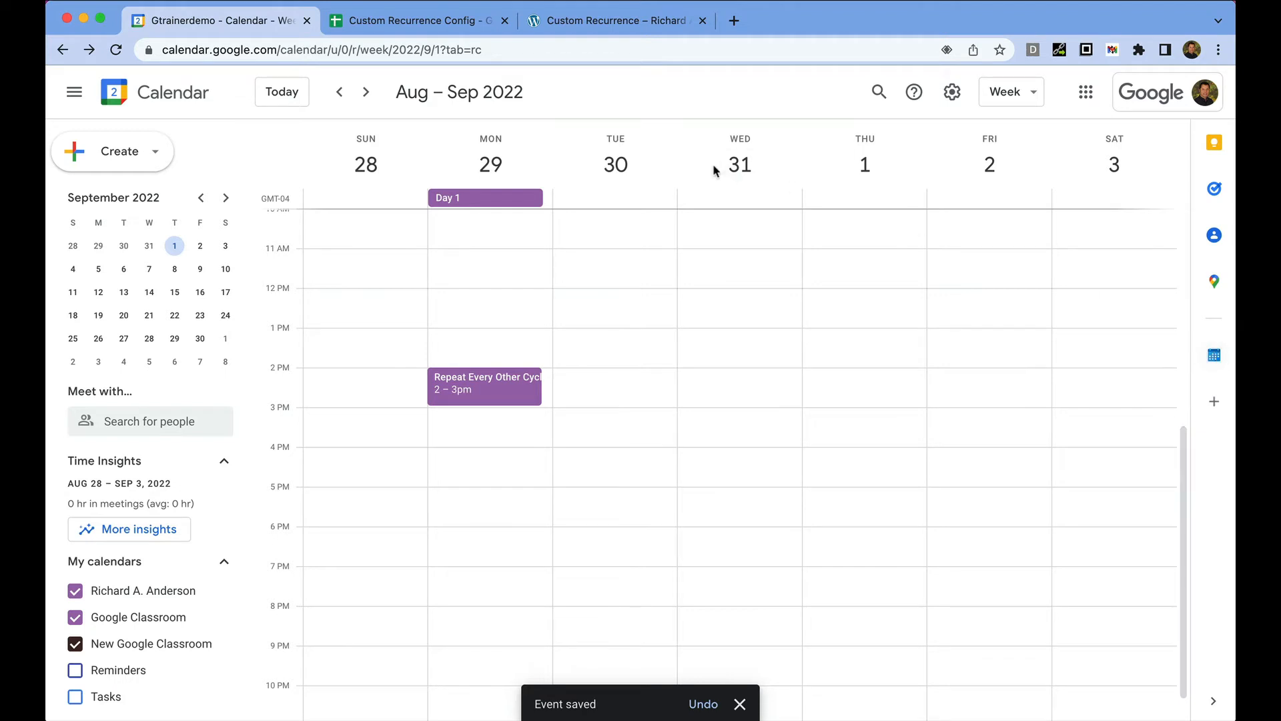
- Set the "Repeat Every Other Cycle" event to repeat until Dec 16, 2022 with Custom Recurrence and create it for every other date
{"action": "left_click", "coordinate": [1214, 355]}
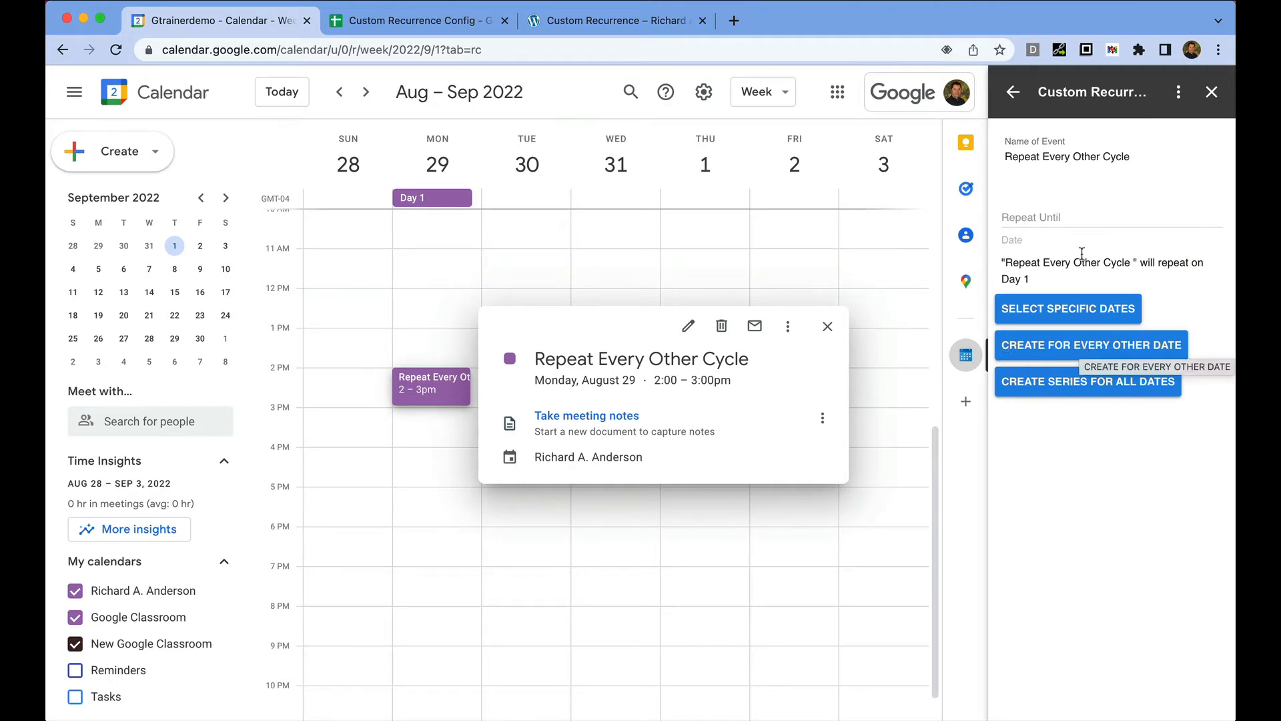
{"action": "left_click", "coordinate": [1075, 228]}
{"action": "left_click", "coordinate": [1204, 309]}
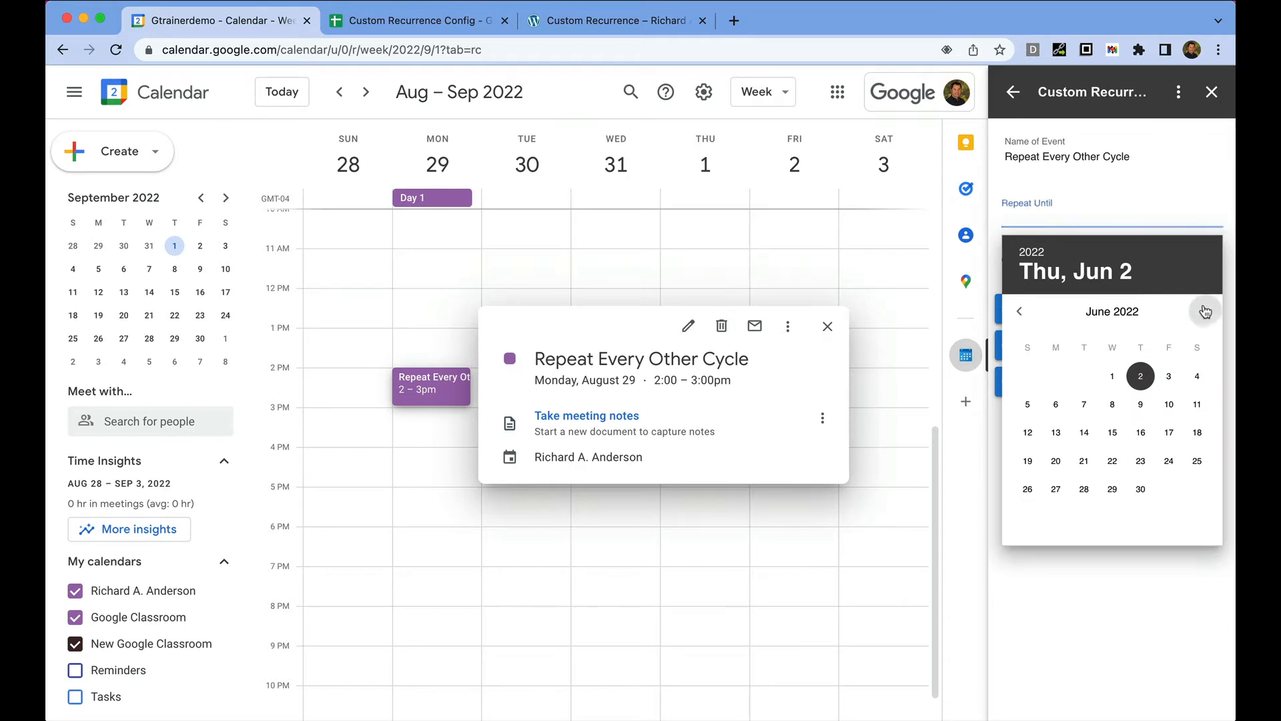
{"action": "left_click", "coordinate": [1206, 313]}
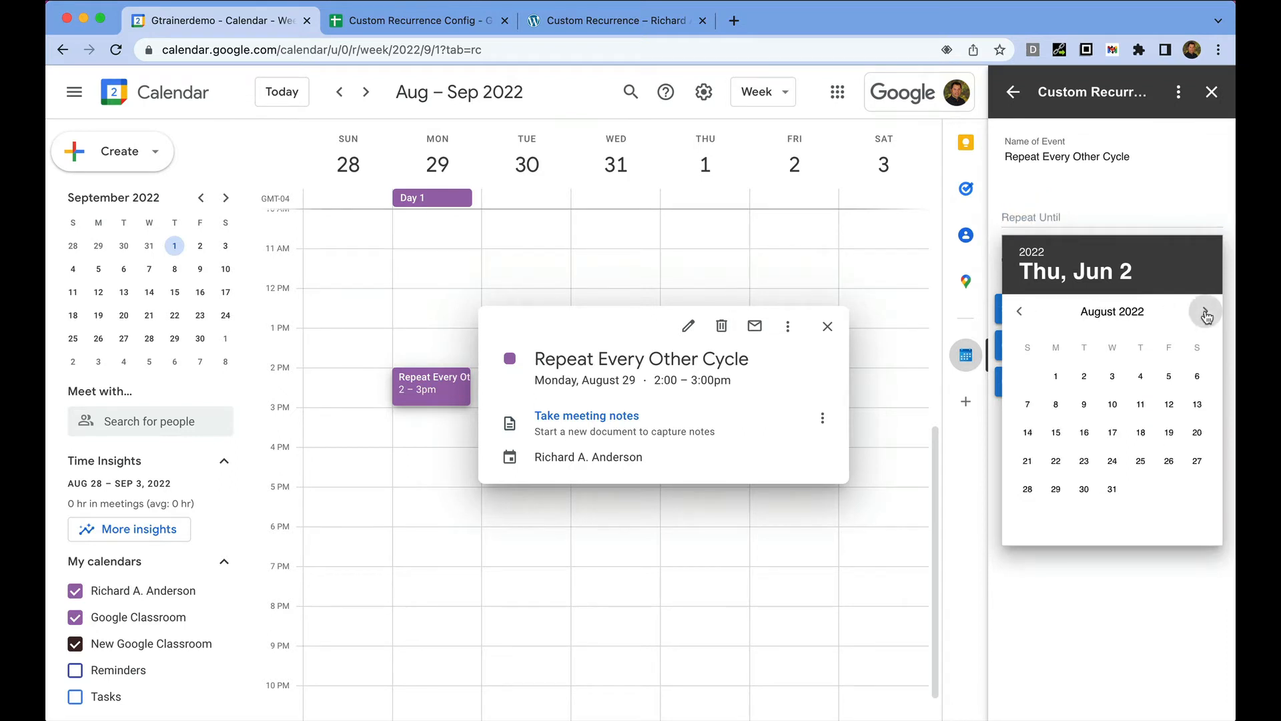
{"action": "left_click", "coordinate": [1206, 312]}
{"action": "left_click", "coordinate": [1206, 312]}
{"action": "left_click", "coordinate": [1206, 312]}
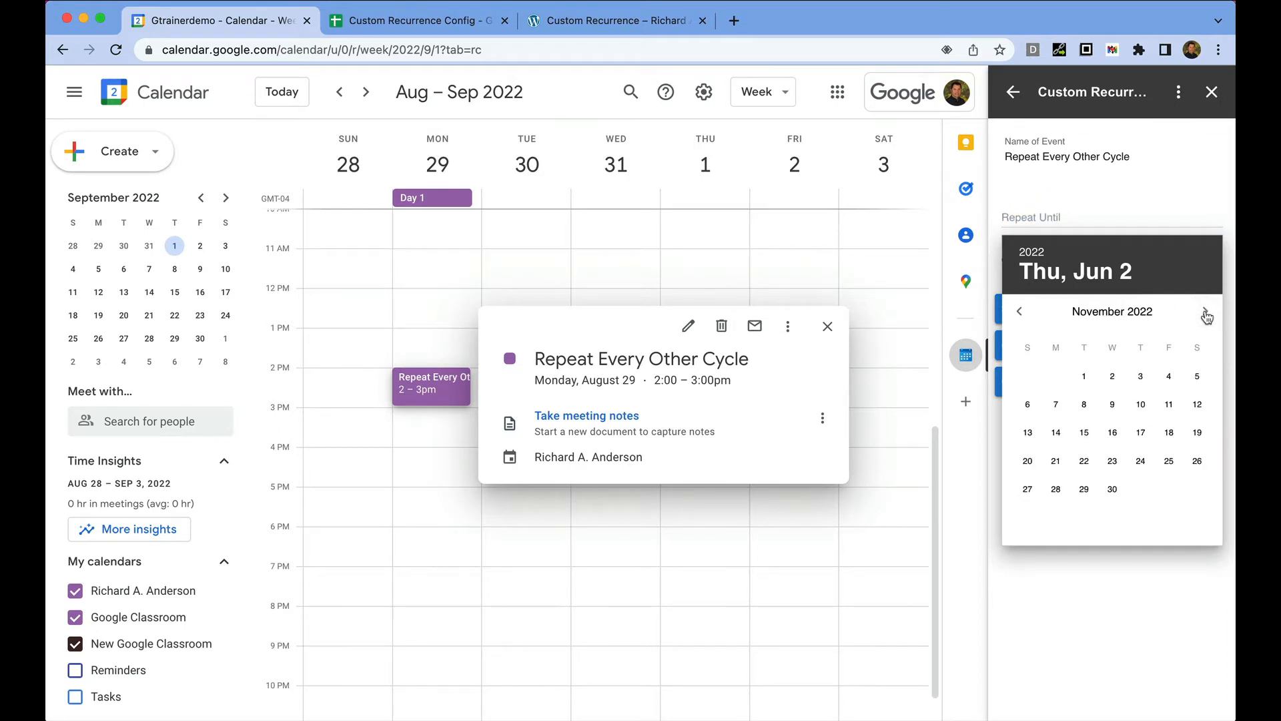
{"action": "left_click", "coordinate": [1206, 314]}
{"action": "left_click", "coordinate": [1206, 314]}
{"action": "left_click", "coordinate": [1021, 313]}
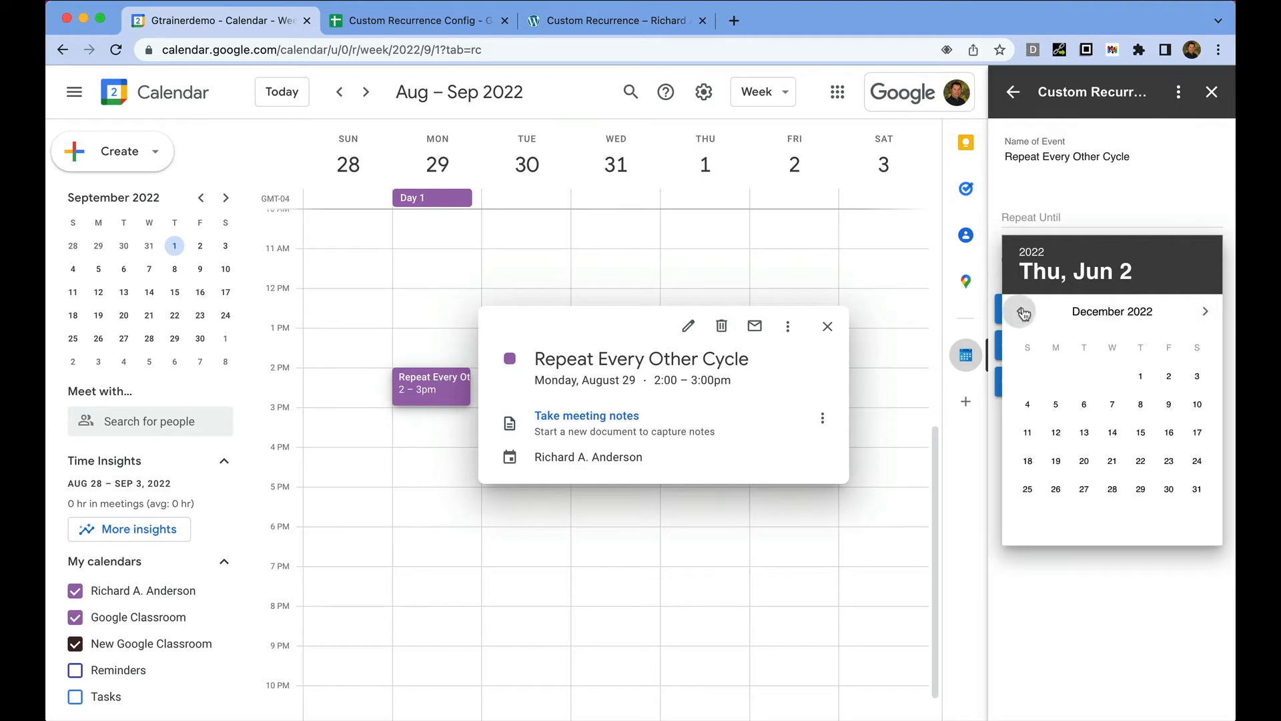
{"action": "left_click", "coordinate": [1169, 432]}
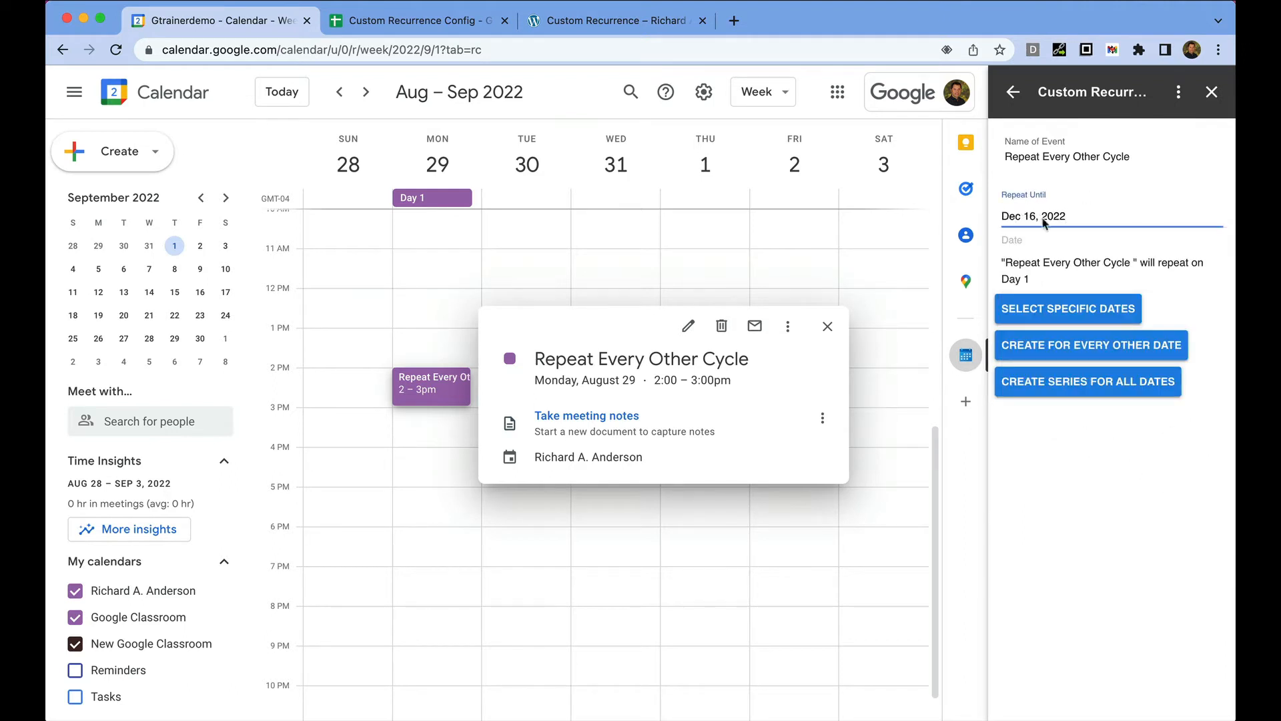
{"action": "left_click", "coordinate": [1066, 347]}
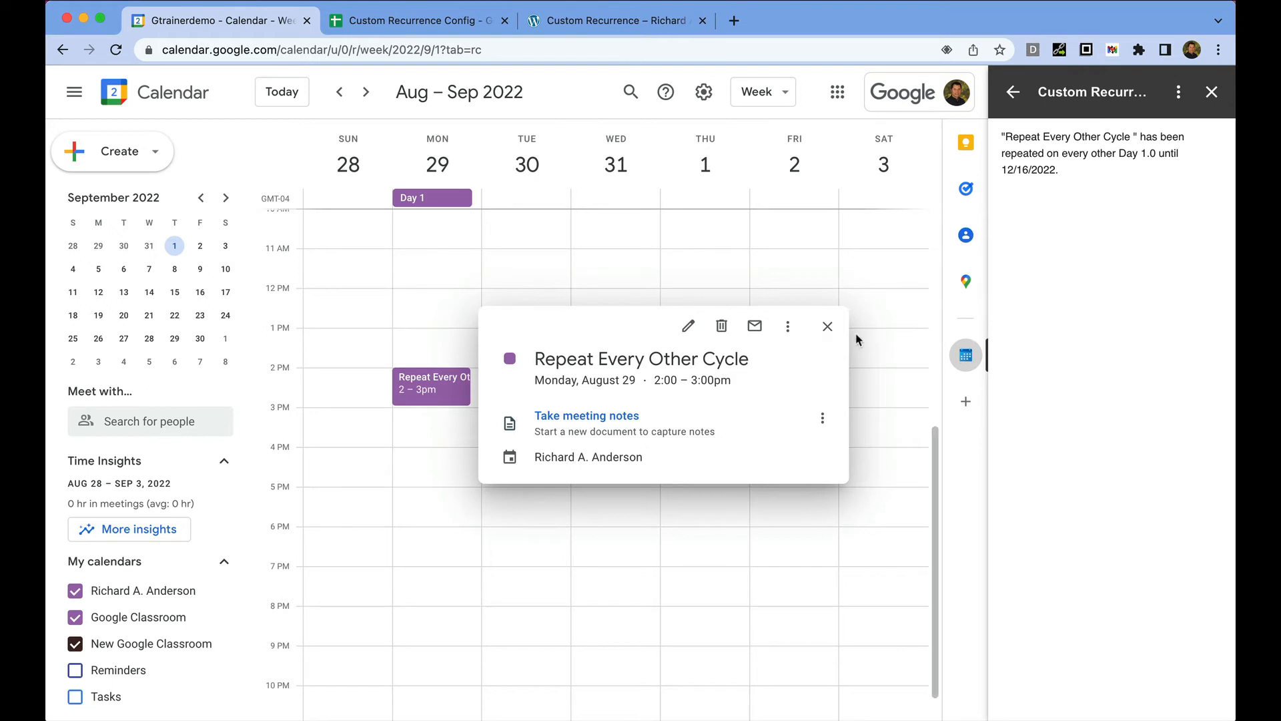
{"action": "left_click", "coordinate": [826, 325]}
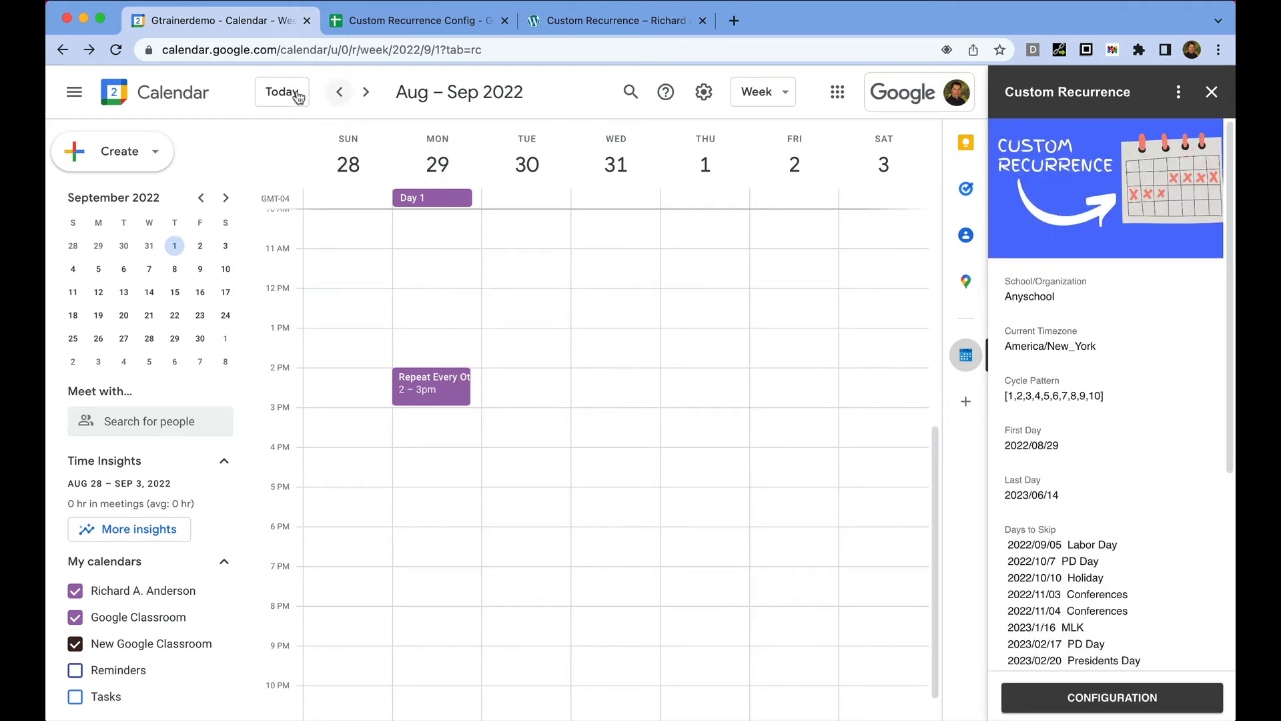
- Reload the calendar and examine the weeks from August 28 through December 17, 2022 for the "Repeat Every Other Cycle" events
{"action": "left_click", "coordinate": [116, 50]}
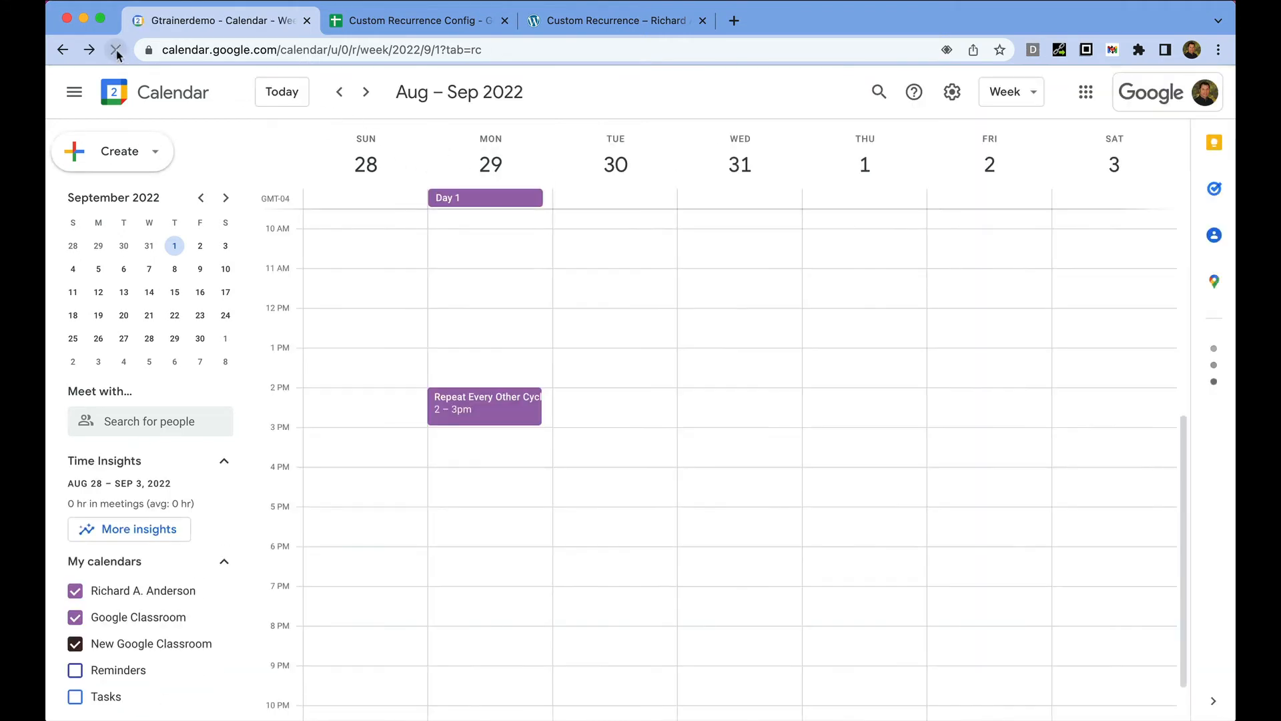
{"action": "left_click", "coordinate": [367, 93]}
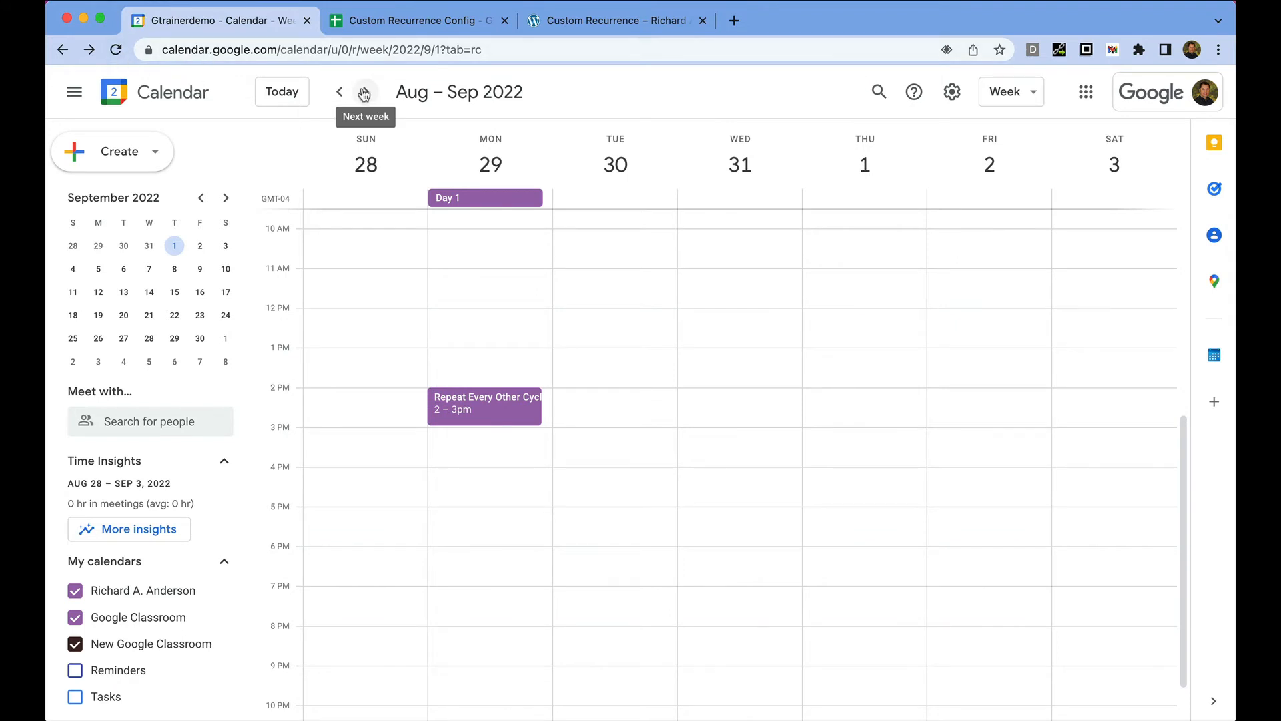
{"action": "left_click", "coordinate": [364, 93]}
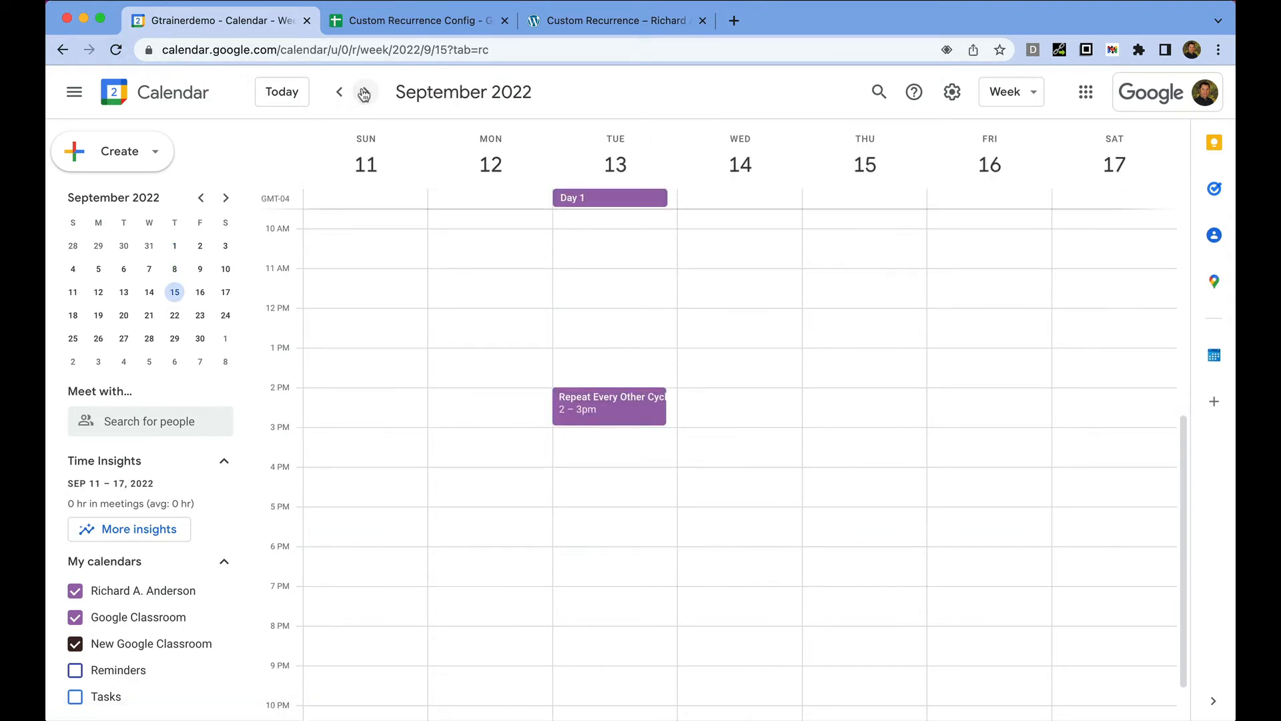
{"action": "left_click", "coordinate": [364, 93]}
{"action": "left_click", "coordinate": [365, 93]}
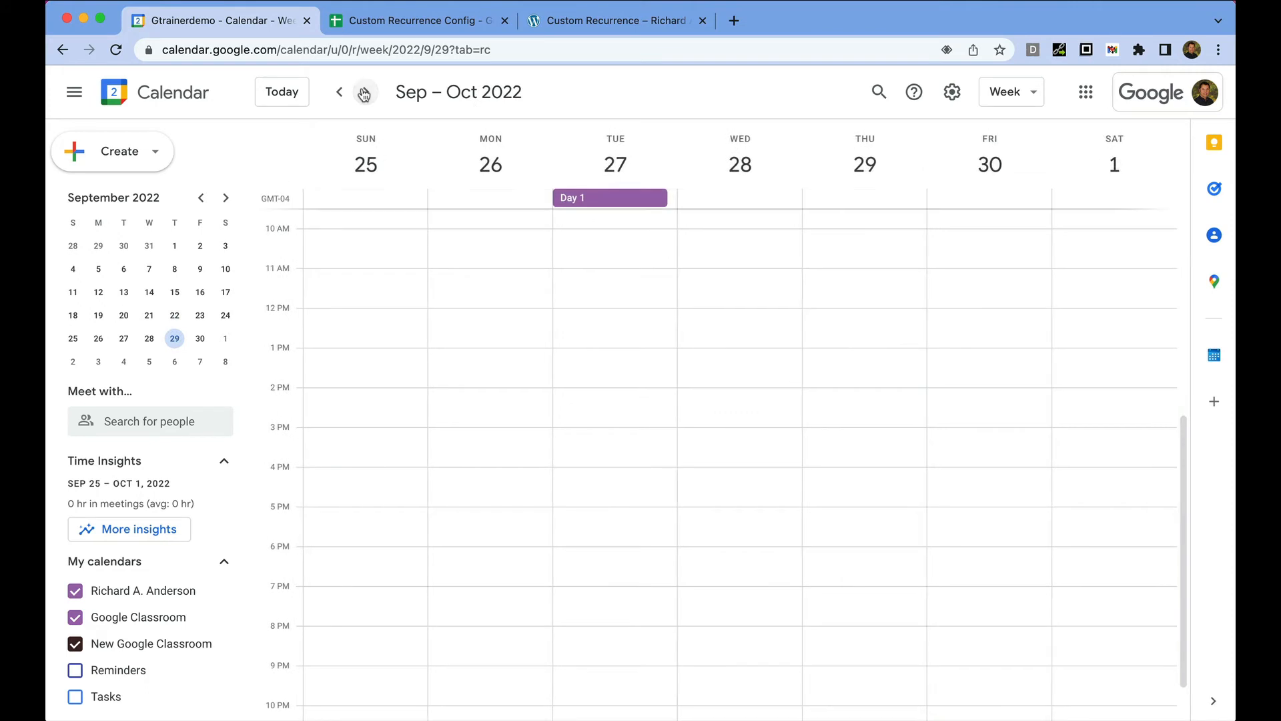
{"action": "left_click", "coordinate": [364, 93]}
{"action": "left_click", "coordinate": [364, 93]}
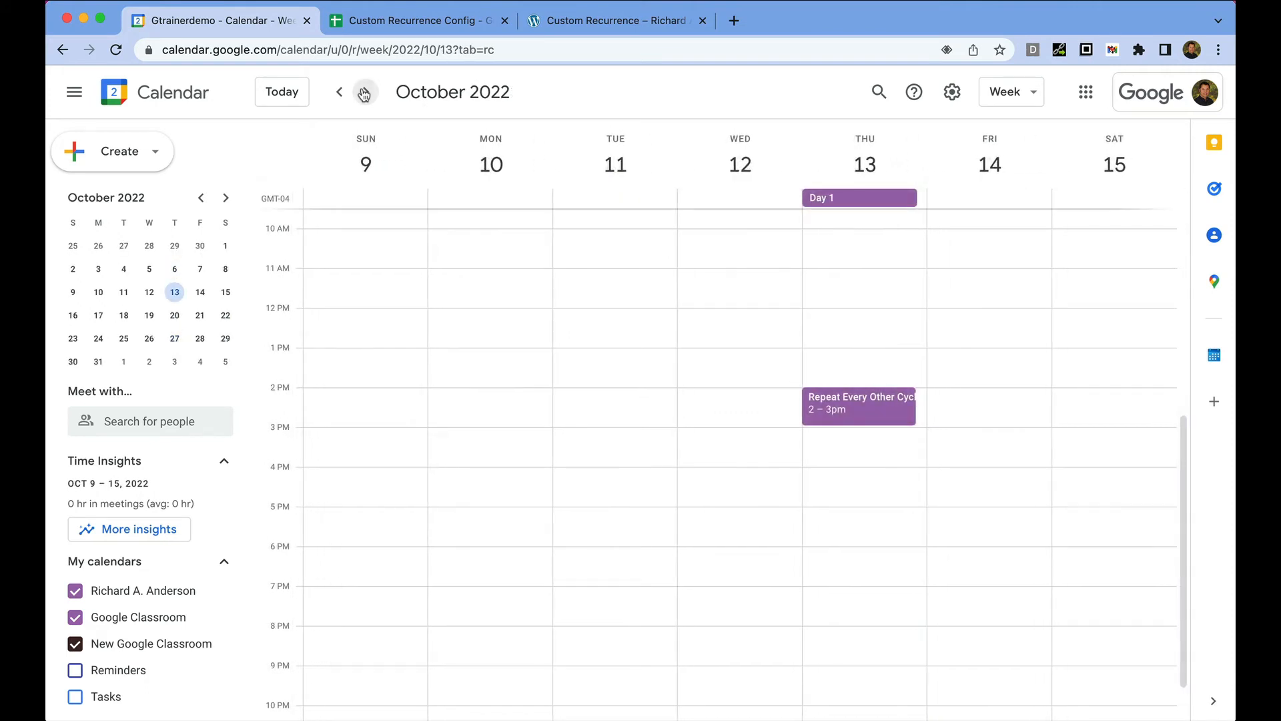
{"action": "left_click", "coordinate": [364, 93]}
{"action": "left_click", "coordinate": [365, 94]}
{"action": "left_click", "coordinate": [365, 93]}
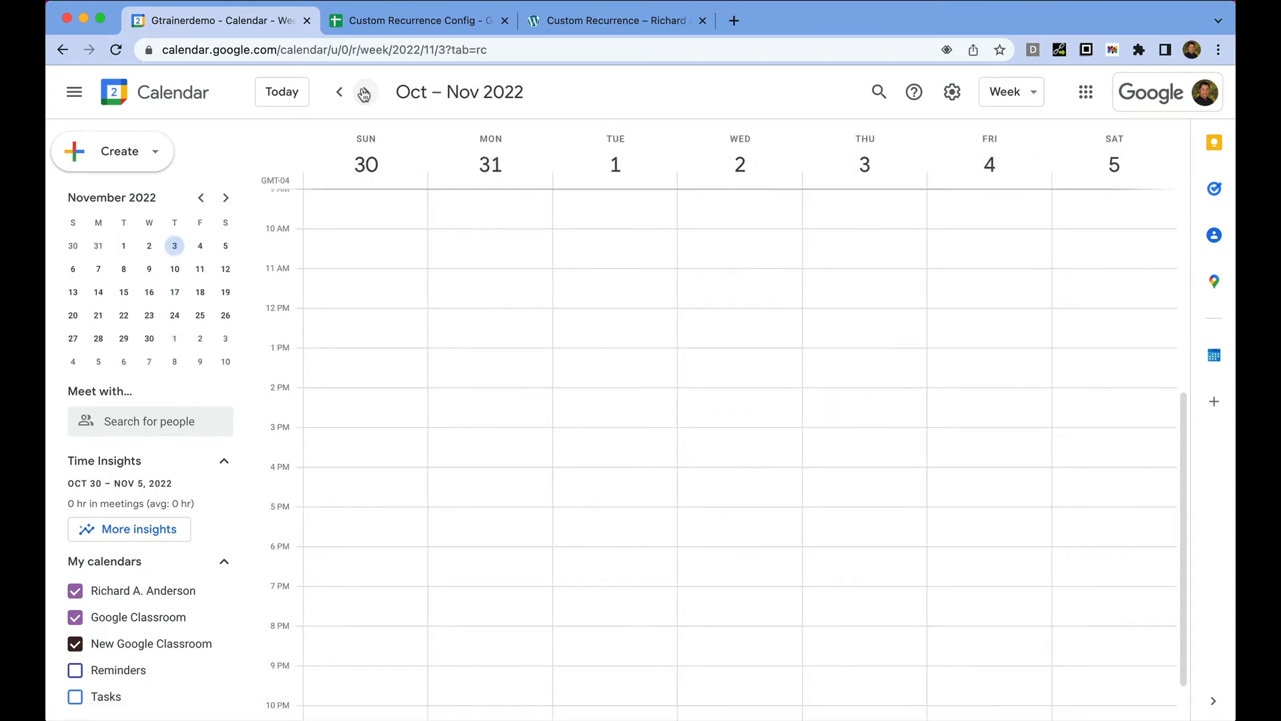
{"action": "left_click", "coordinate": [364, 93]}
{"action": "left_click", "coordinate": [364, 93]}
{"action": "left_click", "coordinate": [364, 93]}
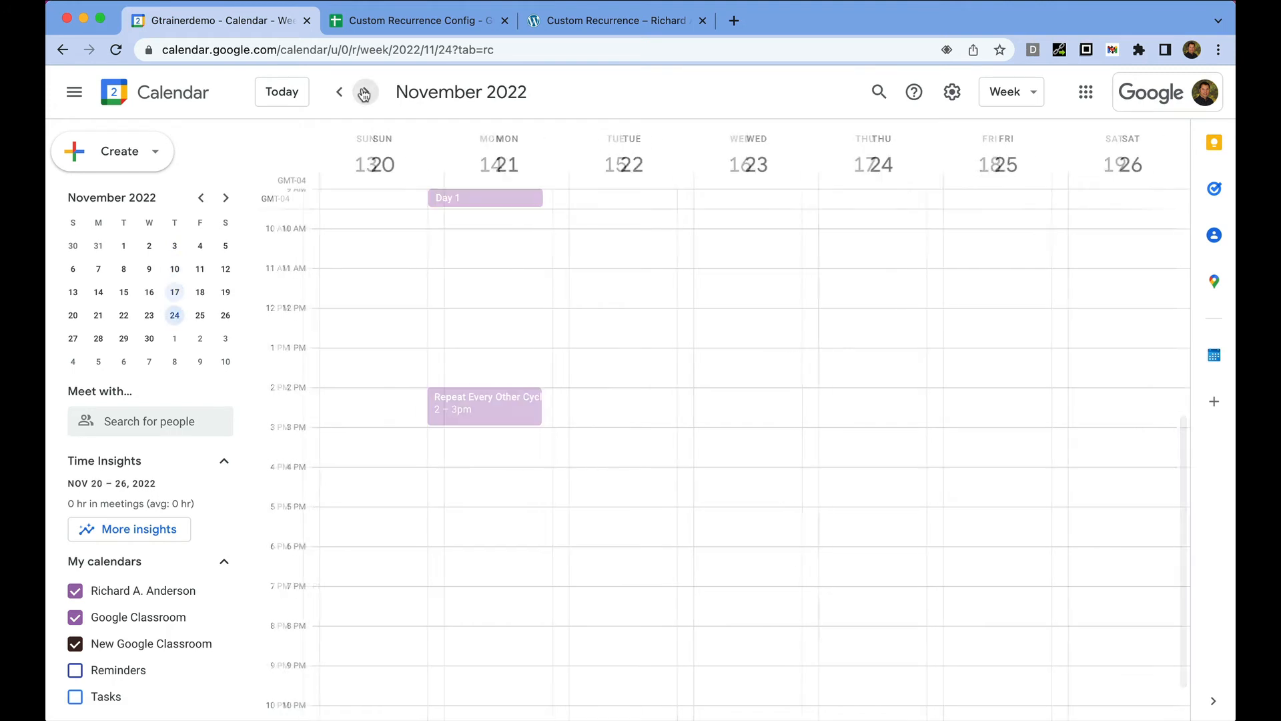
{"action": "left_click", "coordinate": [364, 94]}
{"action": "left_click", "coordinate": [342, 93]}
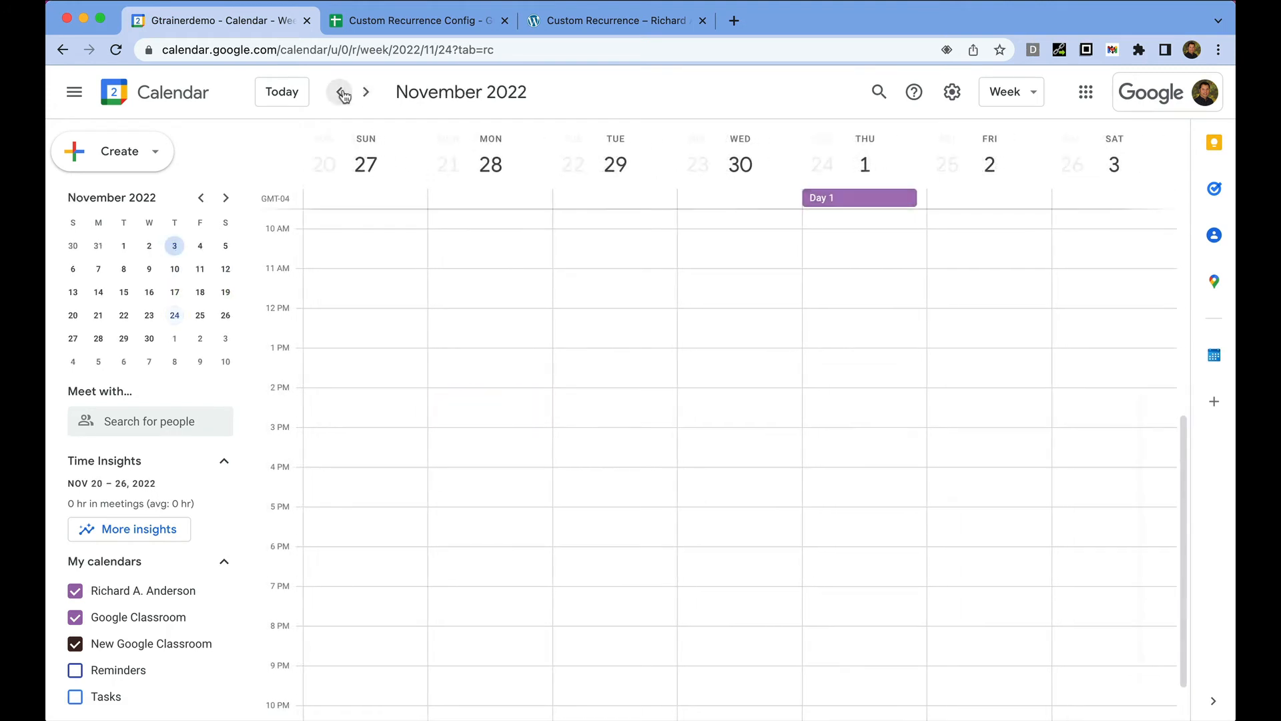
{"action": "left_click", "coordinate": [358, 94]}
{"action": "left_click", "coordinate": [360, 94]}
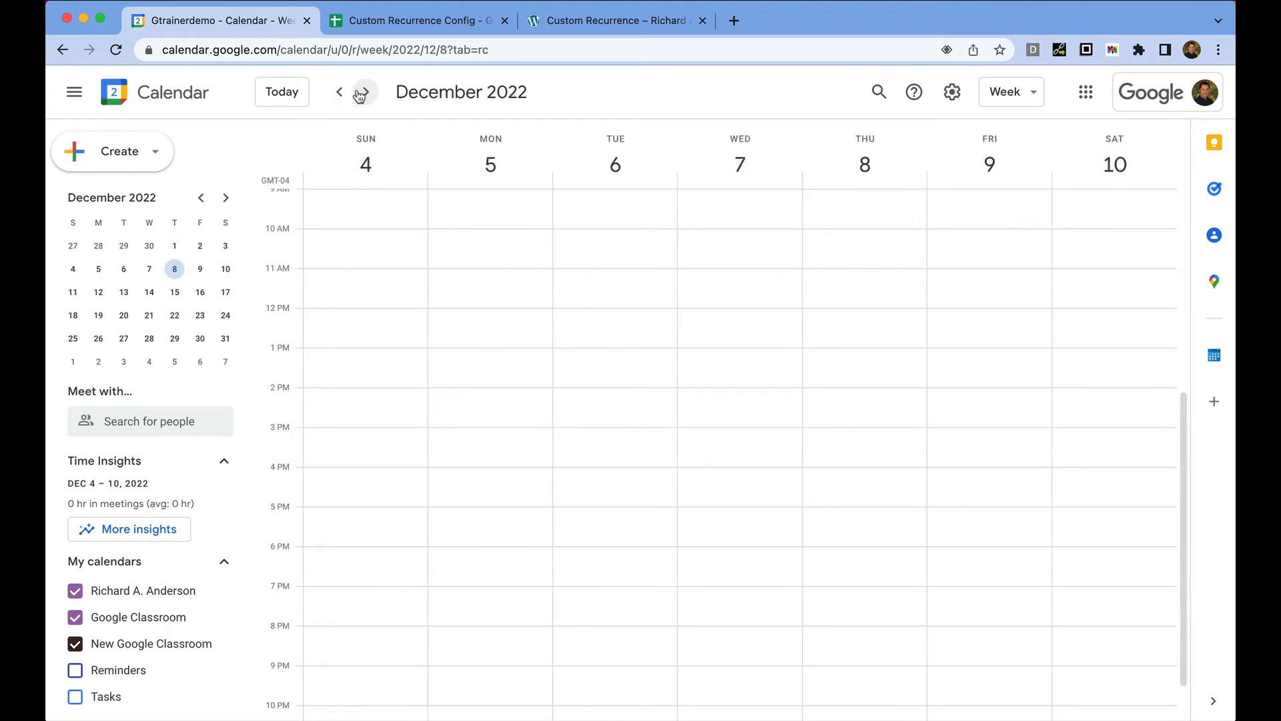
{"action": "left_click", "coordinate": [360, 95]}
- Create an event titled "Specific Days" on Thursday, October 13, 2022, from 5:00 to 6:00pm
{"action": "left_click", "coordinate": [341, 94]}
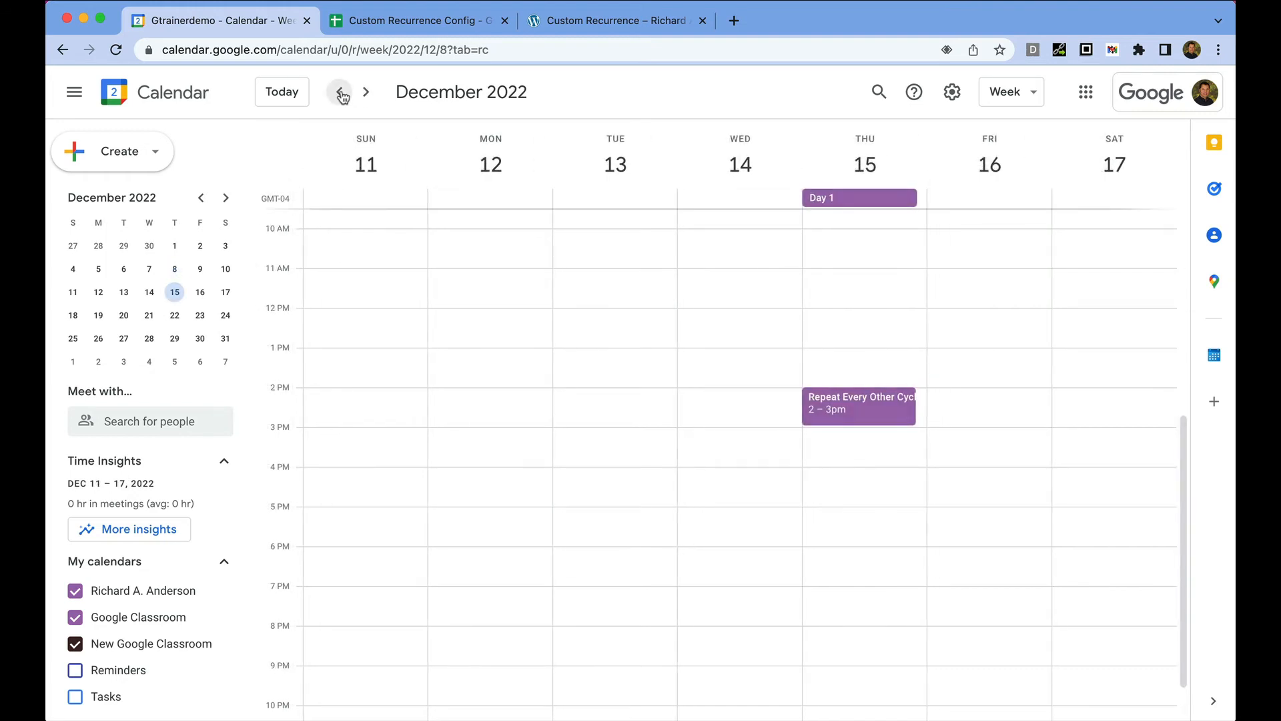
{"action": "left_click", "coordinate": [342, 93]}
{"action": "left_click", "coordinate": [342, 93]}
{"action": "left_click", "coordinate": [342, 94]}
{"action": "left_click", "coordinate": [342, 93]}
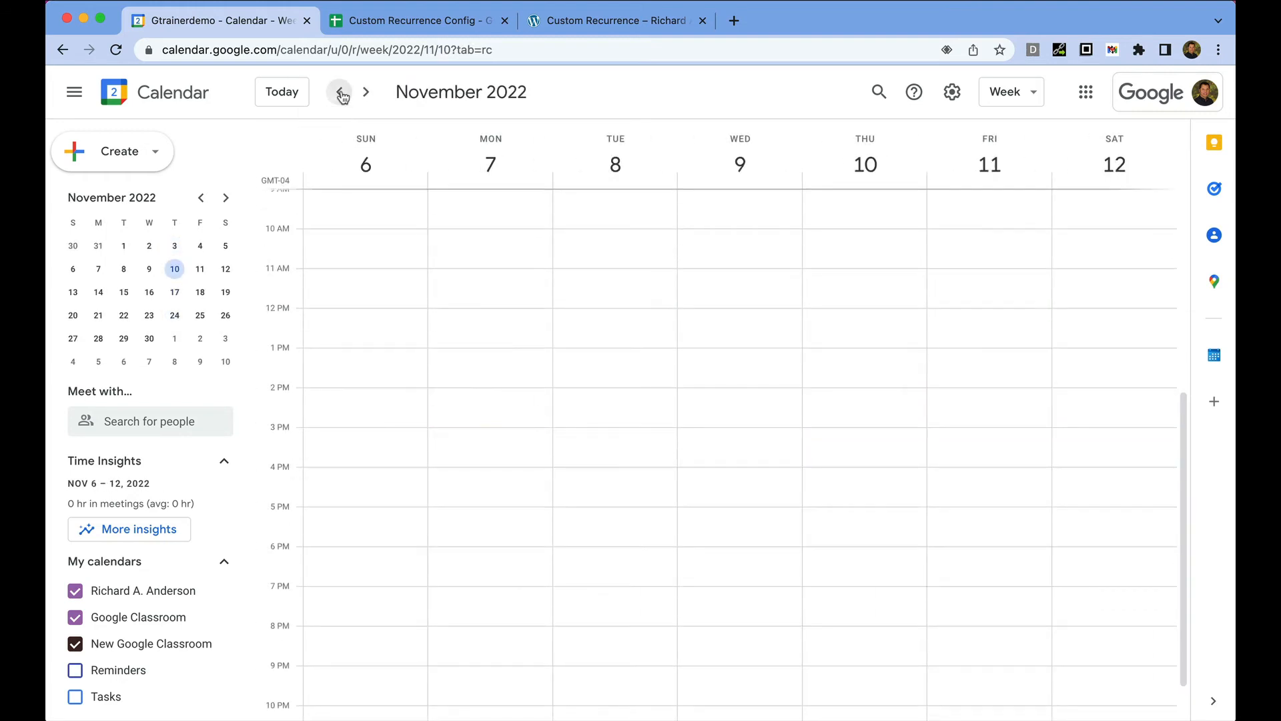
{"action": "left_click", "coordinate": [342, 93]}
{"action": "left_click", "coordinate": [342, 94]}
{"action": "left_click", "coordinate": [342, 93]}
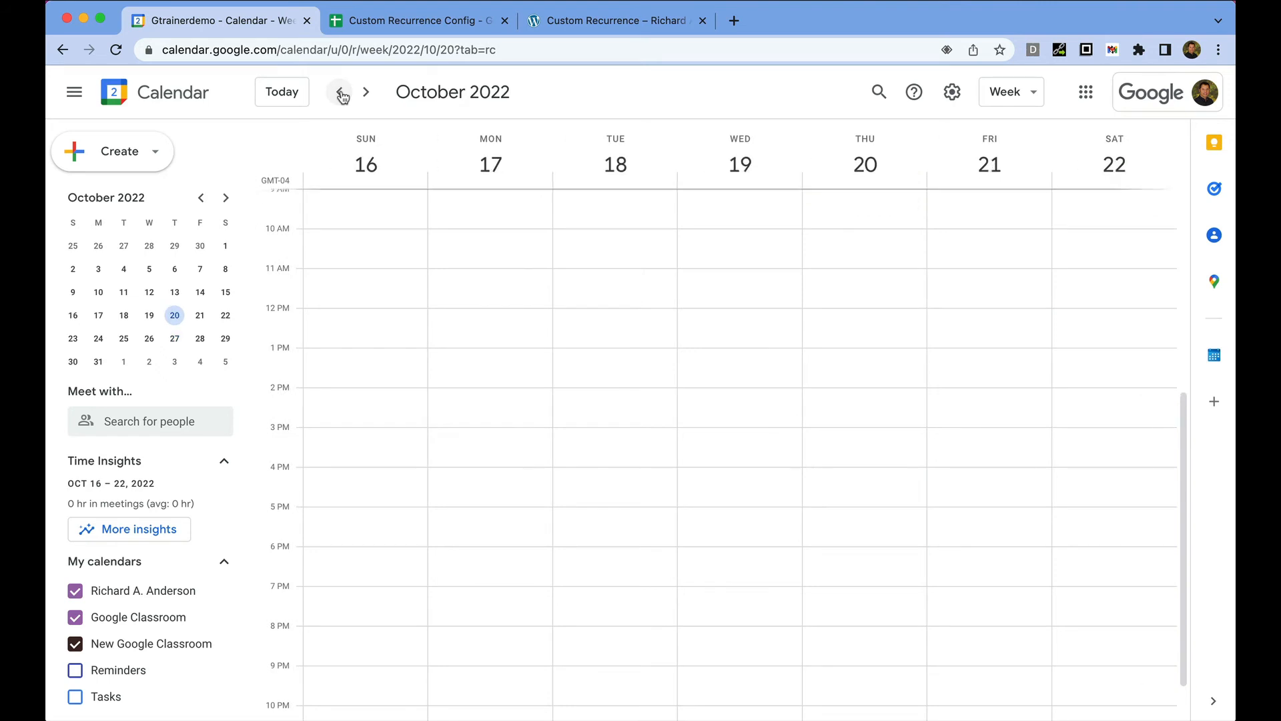
{"action": "left_click", "coordinate": [342, 94]}
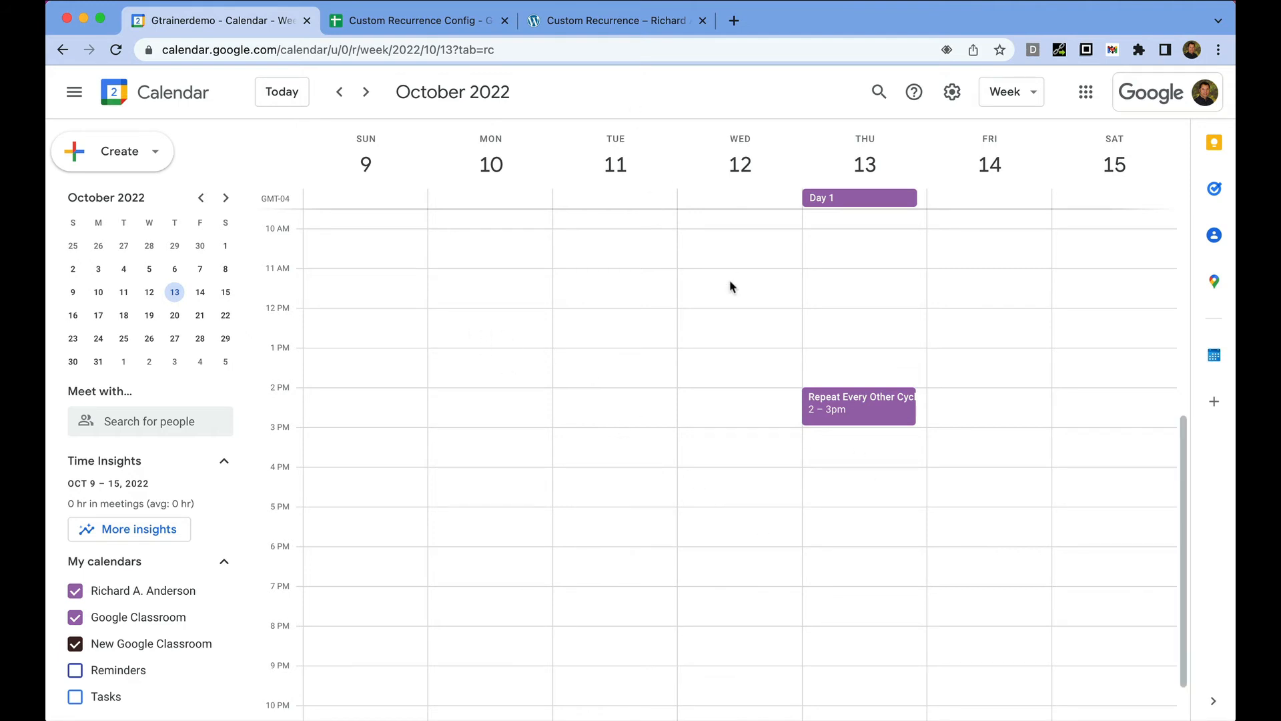
{"action": "left_click", "coordinate": [830, 514]}
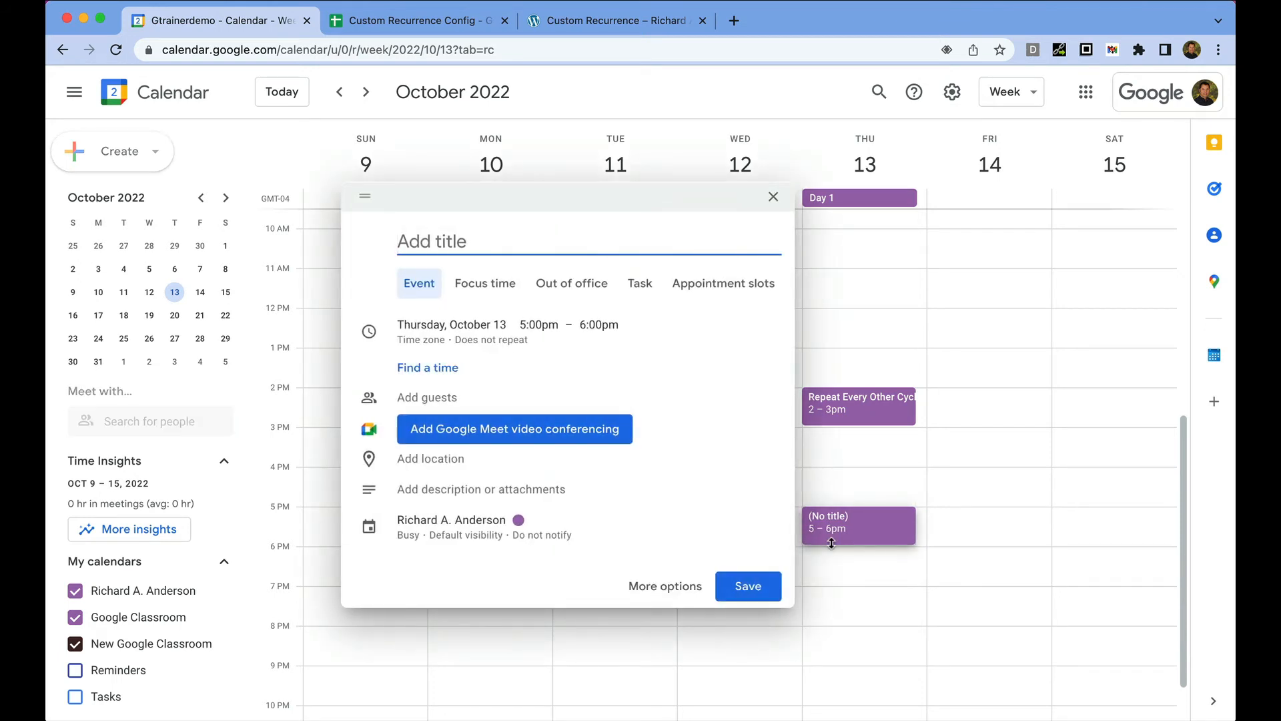
{"action": "type", "text": "Specific Days"}
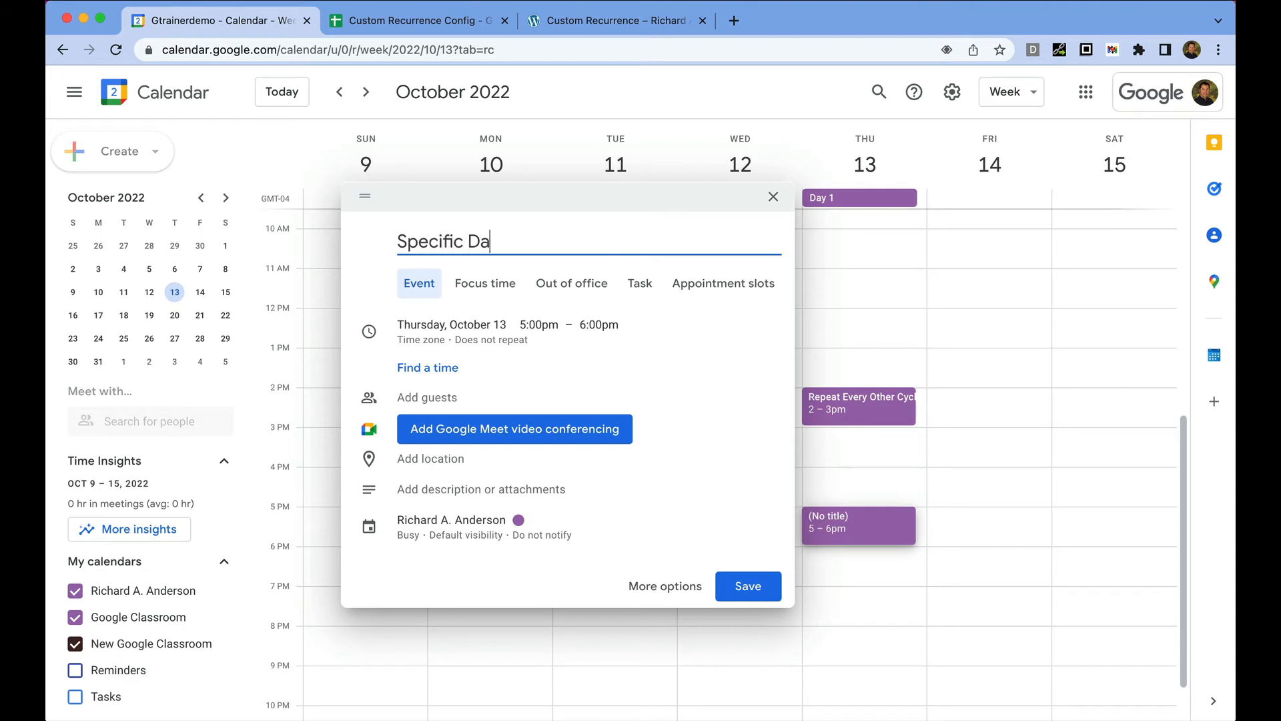
{"action": "left_click", "coordinate": [749, 587]}
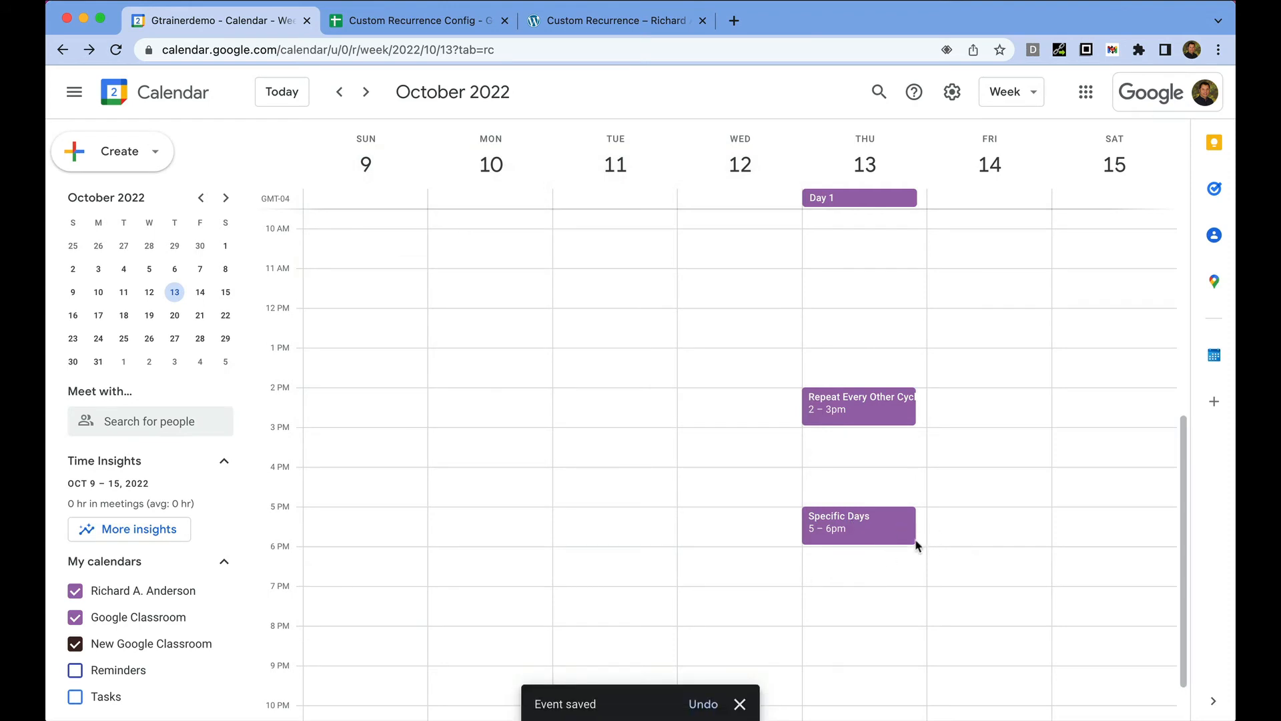
- Open the "Specific Days" event in Custom Recurrence and set its Repeat Until date to Dec 16, 2022
{"action": "left_click", "coordinate": [876, 524]}
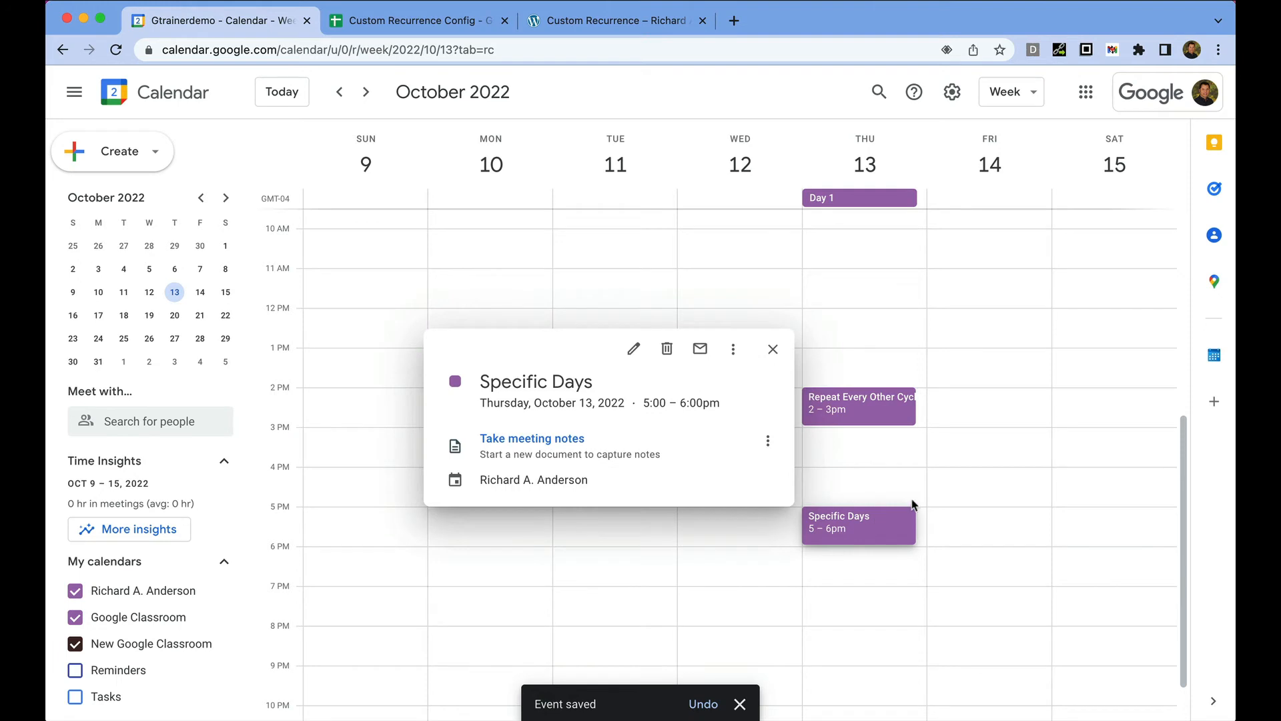
{"action": "left_click", "coordinate": [1215, 355]}
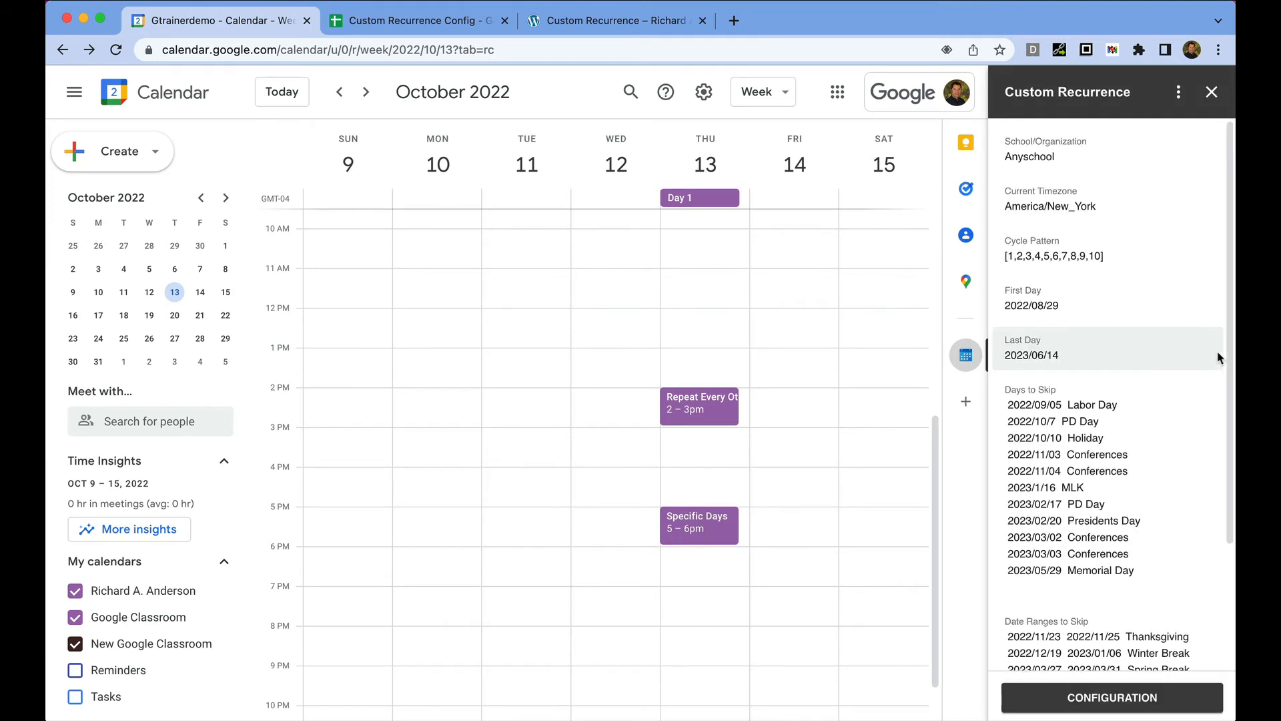
{"action": "left_click", "coordinate": [710, 520]}
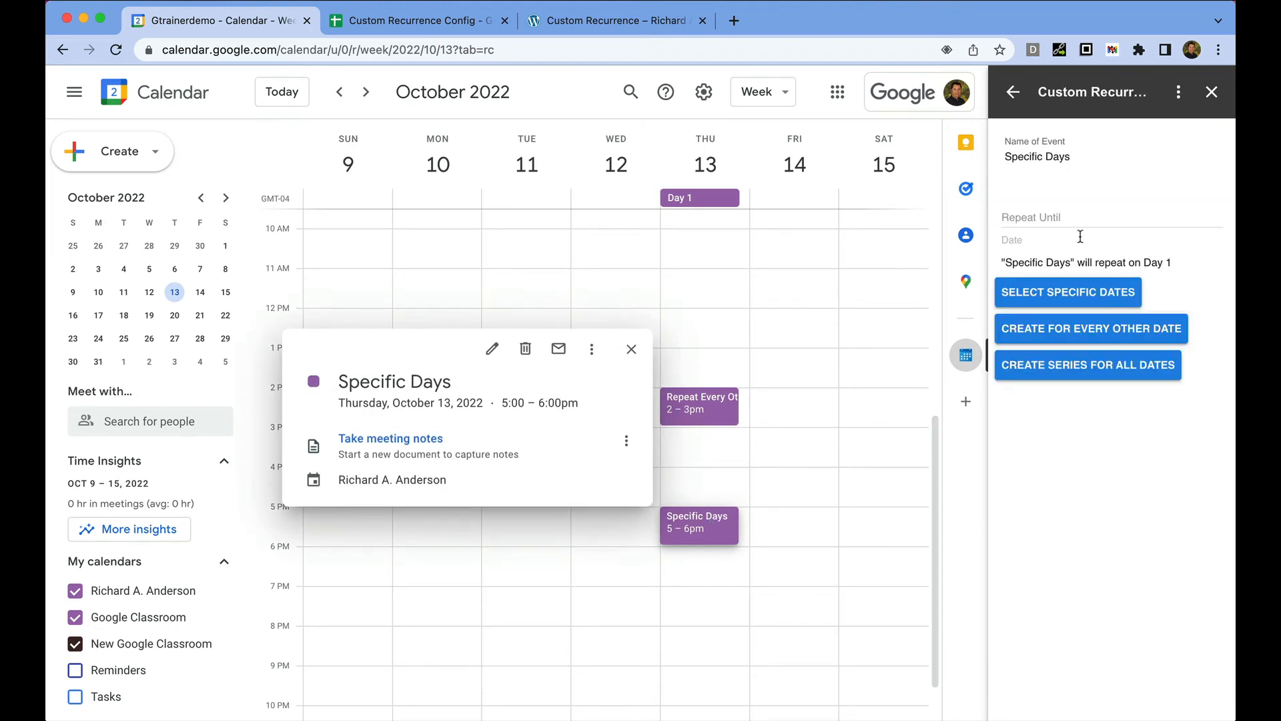
{"action": "left_click", "coordinate": [1069, 219]}
{"action": "left_click", "coordinate": [1205, 310]}
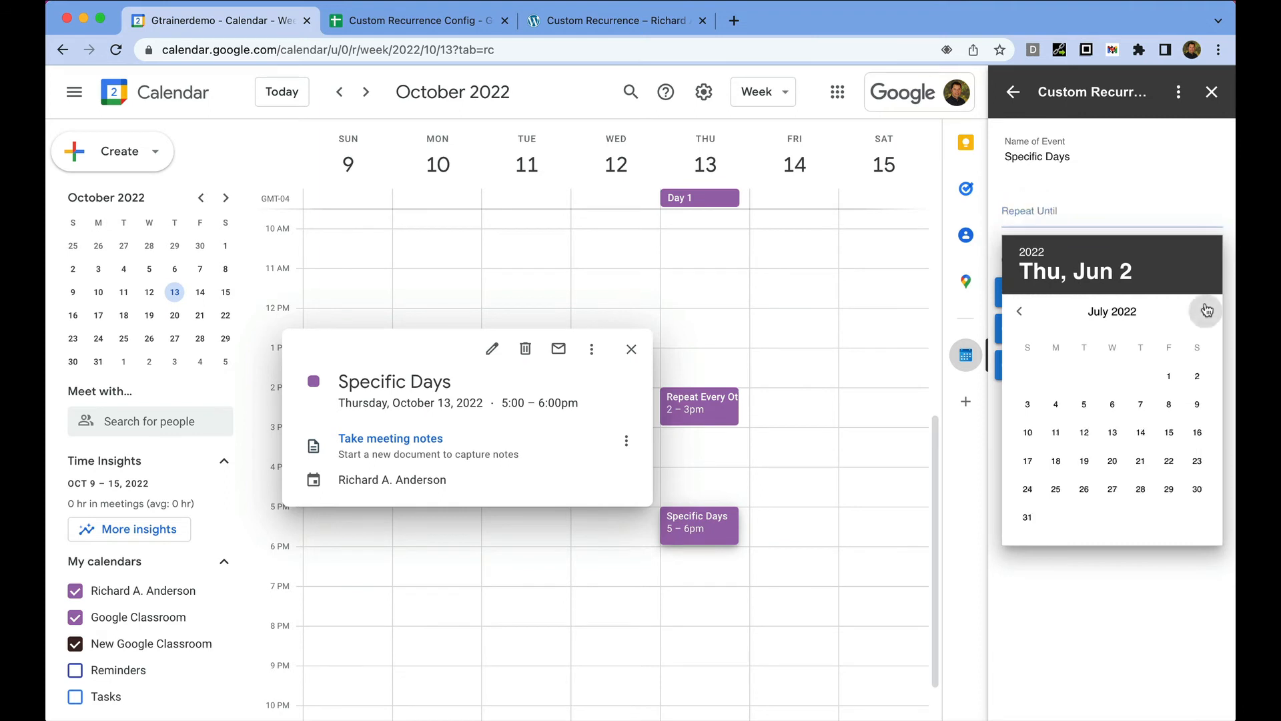
{"action": "left_click", "coordinate": [1205, 310]}
{"action": "left_click", "coordinate": [1205, 311]}
{"action": "left_click", "coordinate": [1205, 311]}
{"action": "left_click", "coordinate": [1205, 311]}
{"action": "left_click", "coordinate": [1205, 311]}
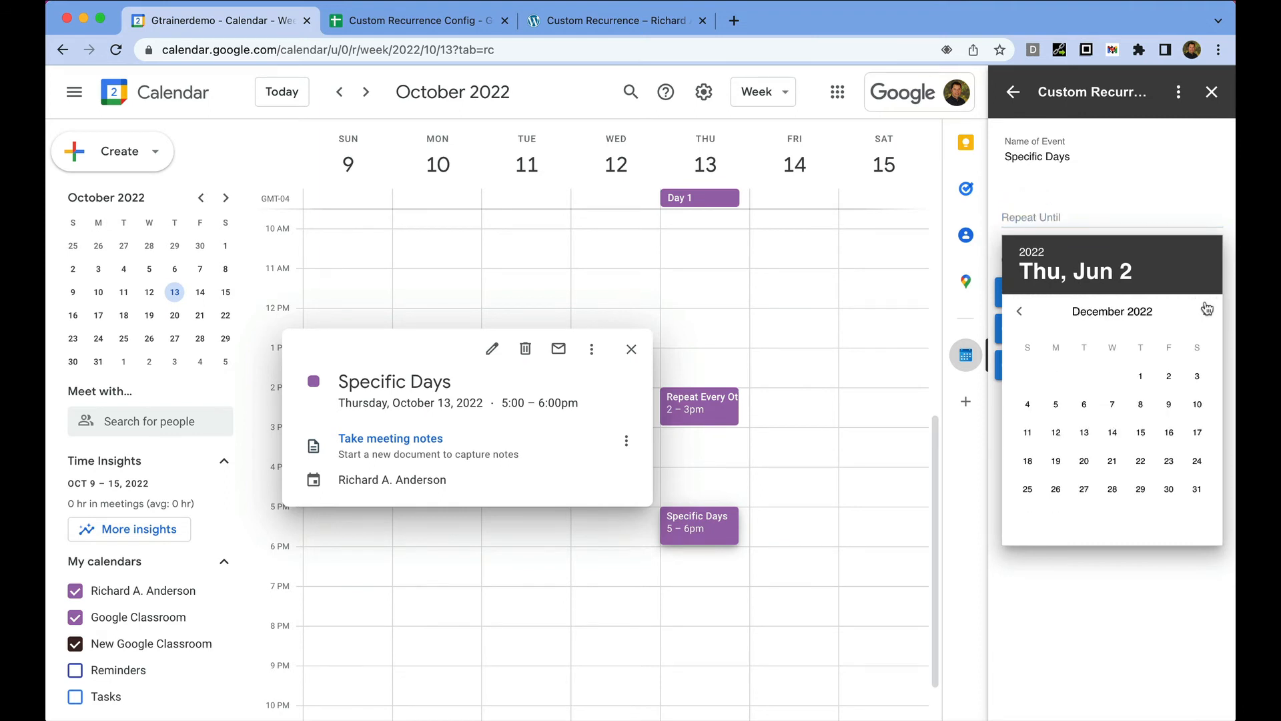
{"action": "left_click", "coordinate": [1172, 432]}
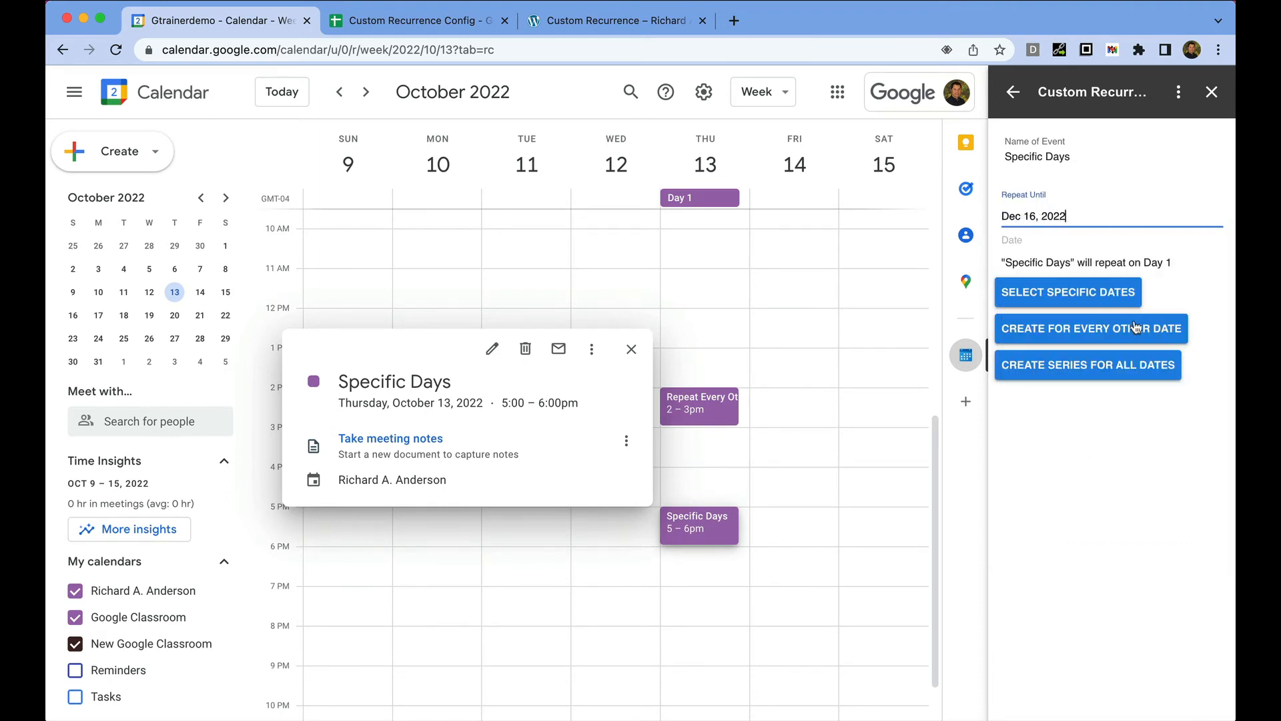
- Choose 2022-10-27 and 2022-12-15 as specific dates for the "Specific Days" event and create the selected series
{"action": "left_click", "coordinate": [1081, 293]}
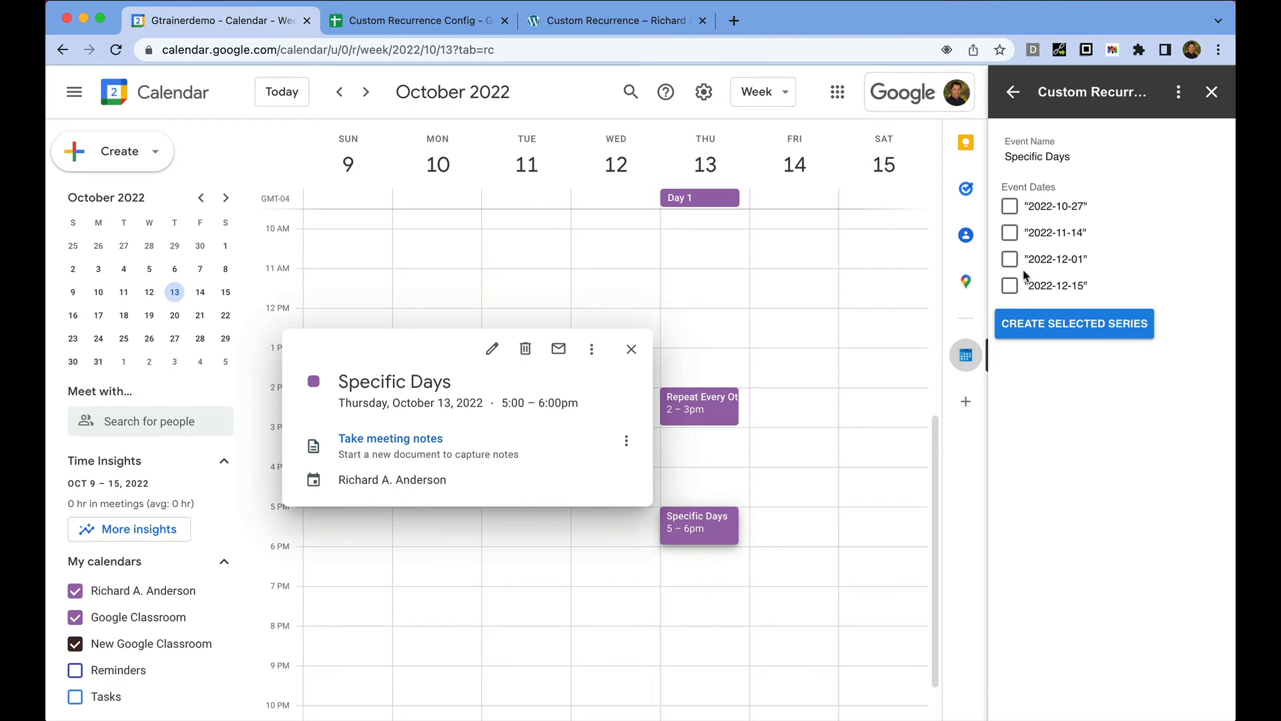
{"action": "left_click", "coordinate": [1010, 209]}
{"action": "left_click", "coordinate": [1011, 287]}
{"action": "left_click", "coordinate": [1085, 330]}
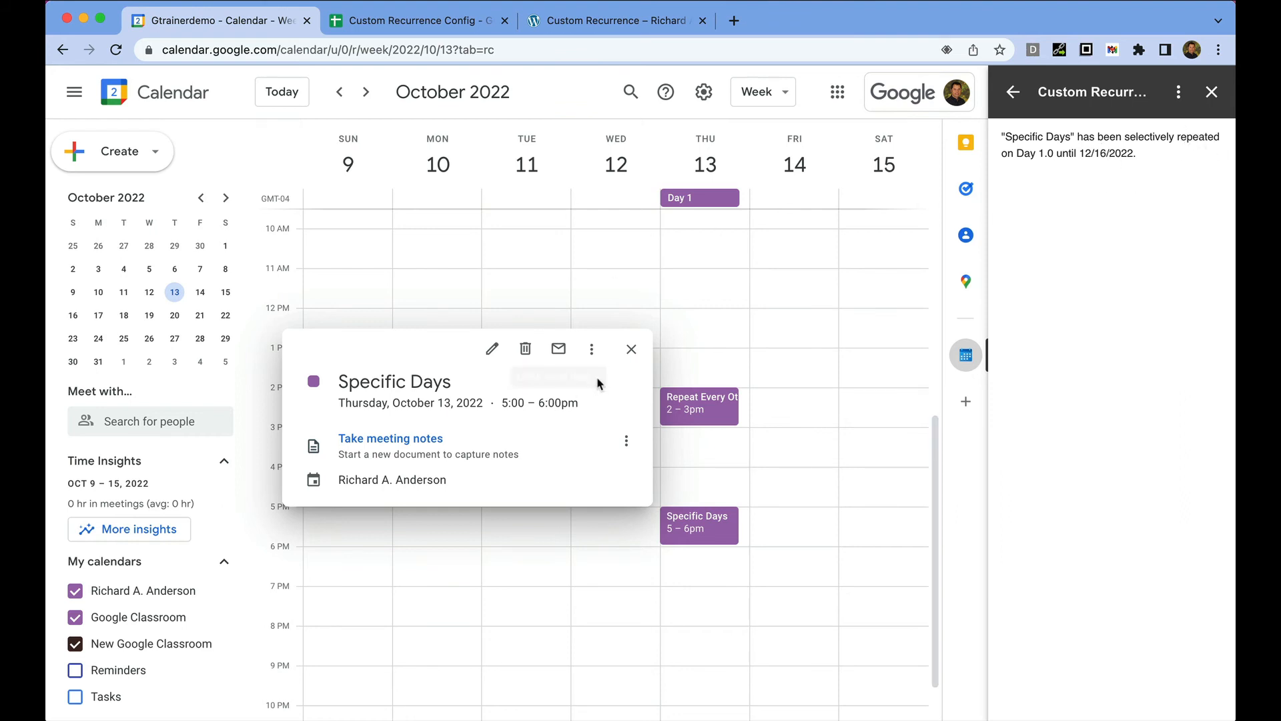
{"action": "left_click", "coordinate": [630, 353]}
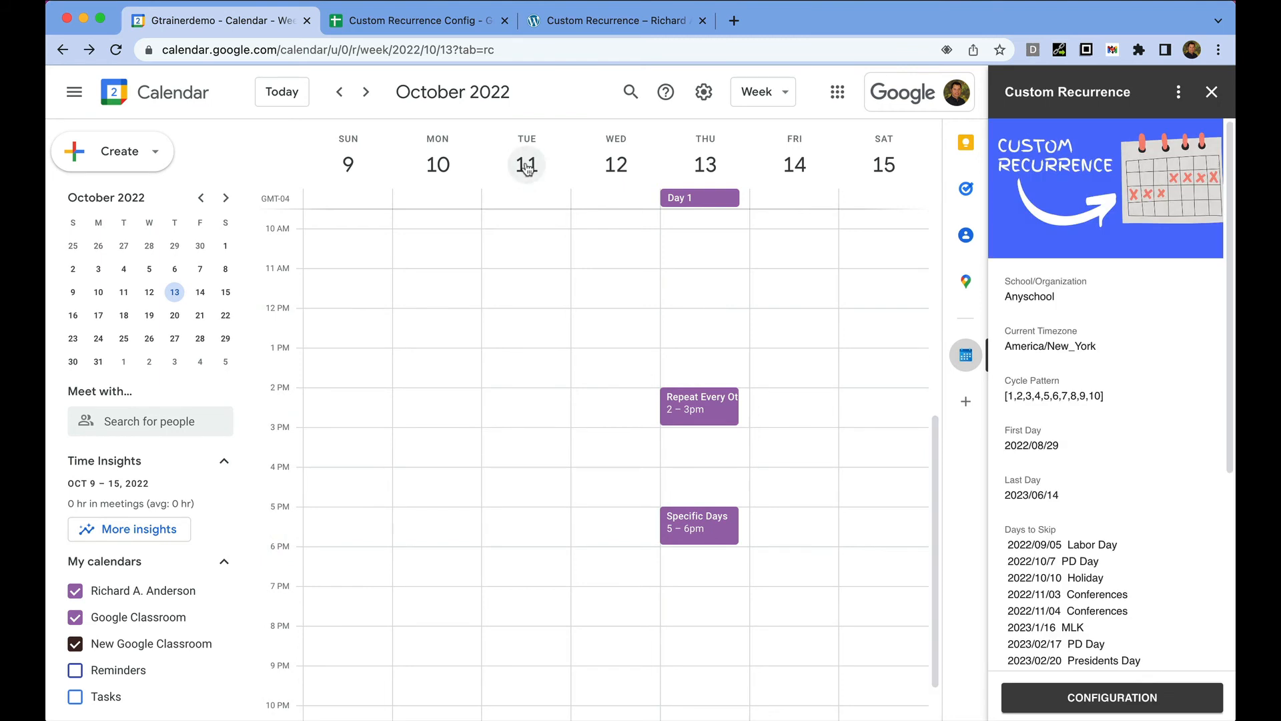
- Go forward to the week of October 23–29, 2022 and check October 27 for the repeated "Specific Days" event
{"action": "left_click", "coordinate": [366, 92]}
{"action": "left_click", "coordinate": [365, 92]}
{"action": "left_click", "coordinate": [364, 92]}
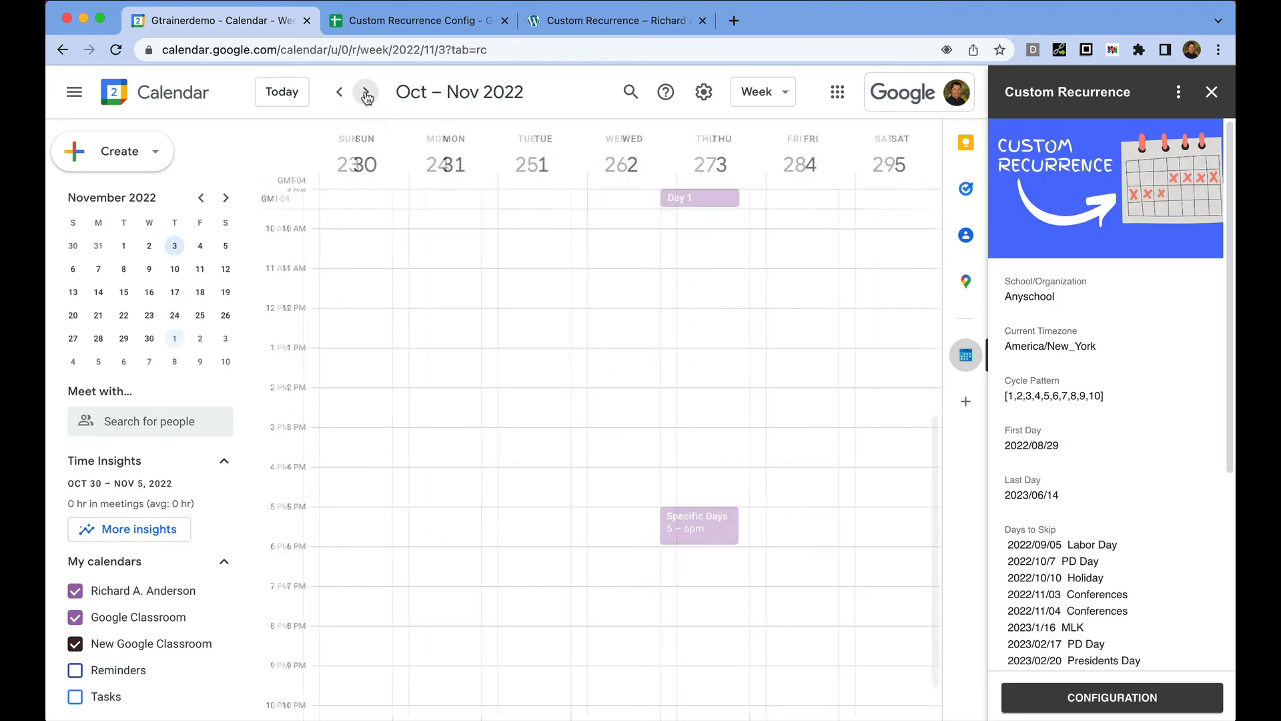
{"action": "left_click", "coordinate": [339, 92]}
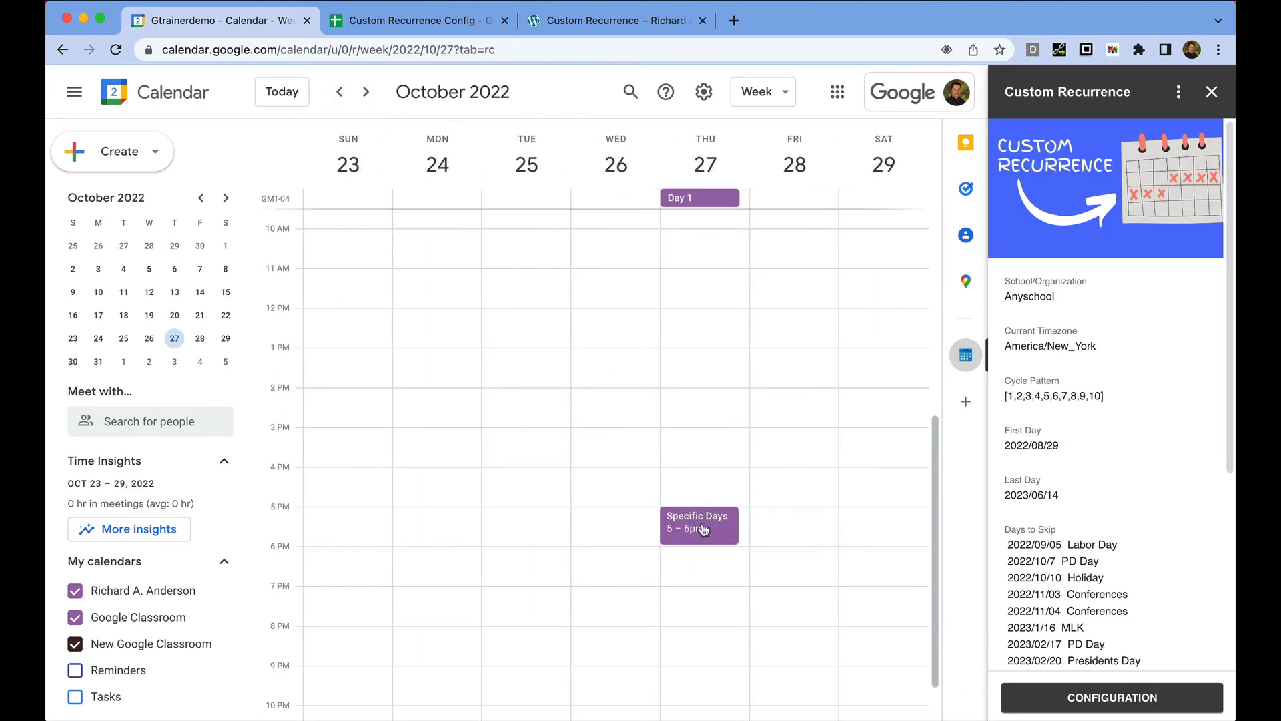
- Go forward to the week of December 11–17, 2022 and check December 15 for the repeated "Specific Days" event
{"action": "left_click", "coordinate": [363, 92]}
{"action": "left_click", "coordinate": [363, 92]}
{"action": "left_click", "coordinate": [364, 92]}
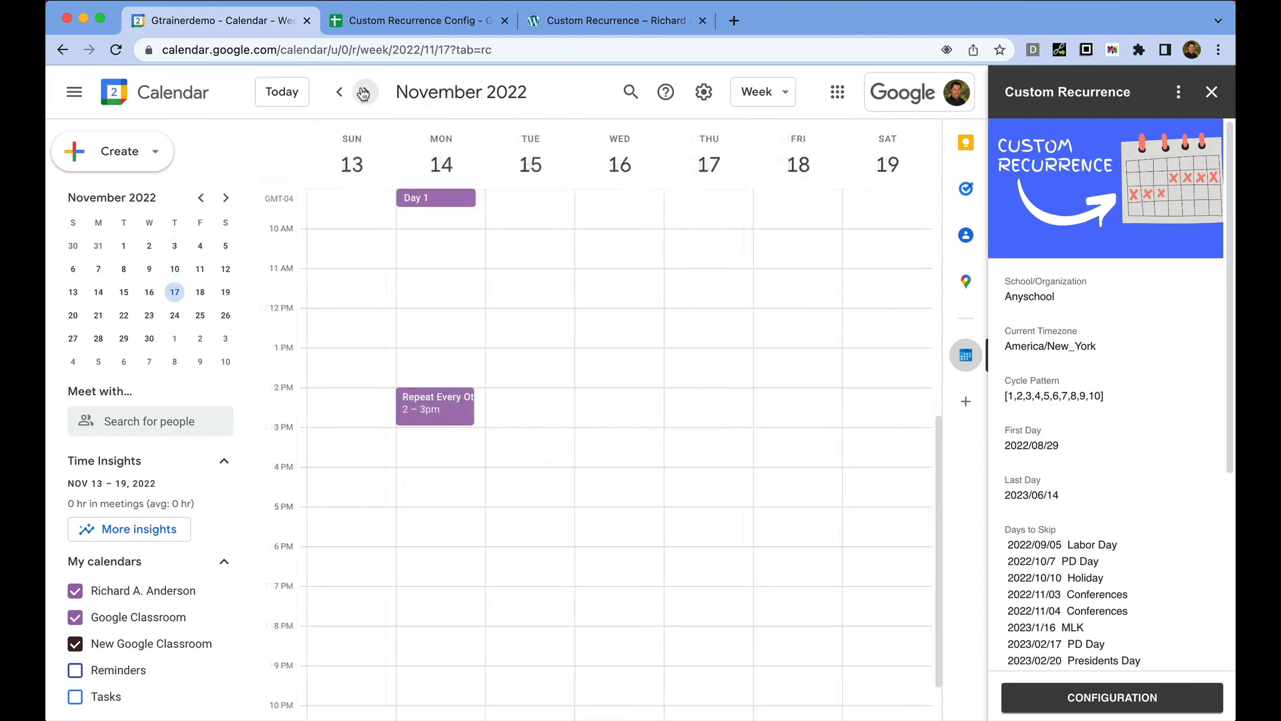
{"action": "left_click", "coordinate": [363, 92]}
{"action": "left_click", "coordinate": [363, 92]}
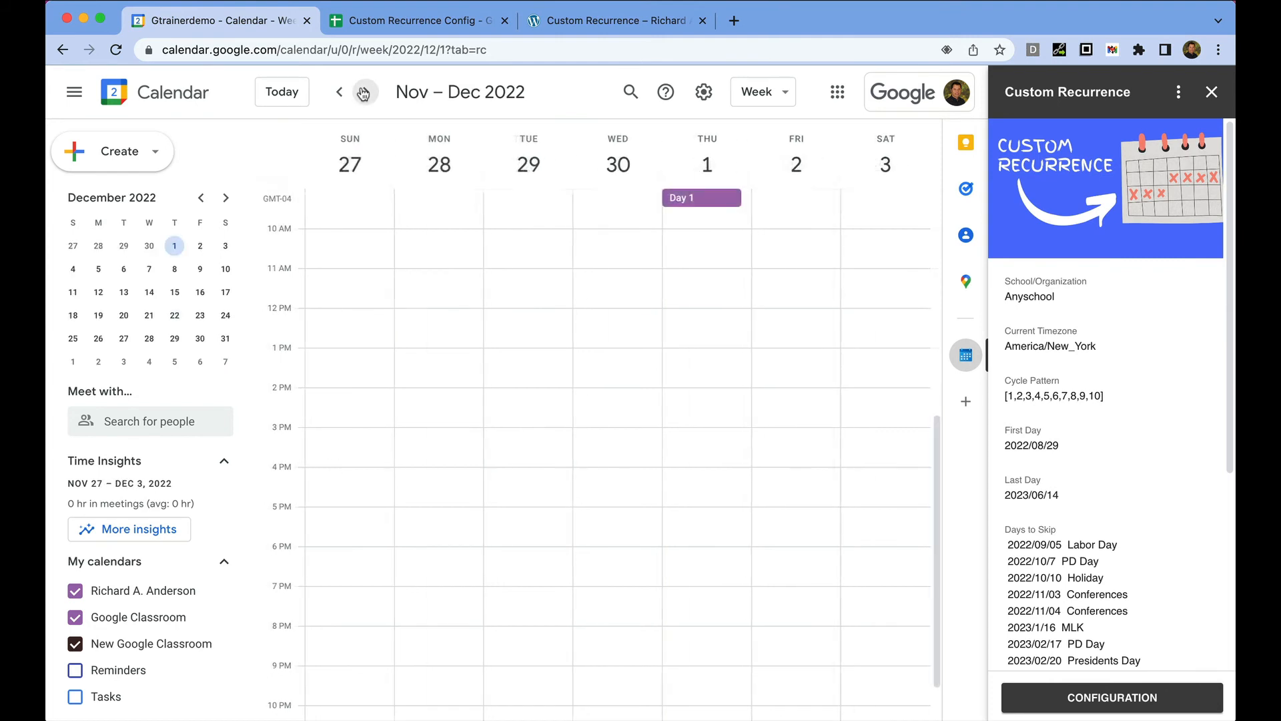
{"action": "left_click", "coordinate": [364, 92]}
{"action": "left_click", "coordinate": [364, 92]}
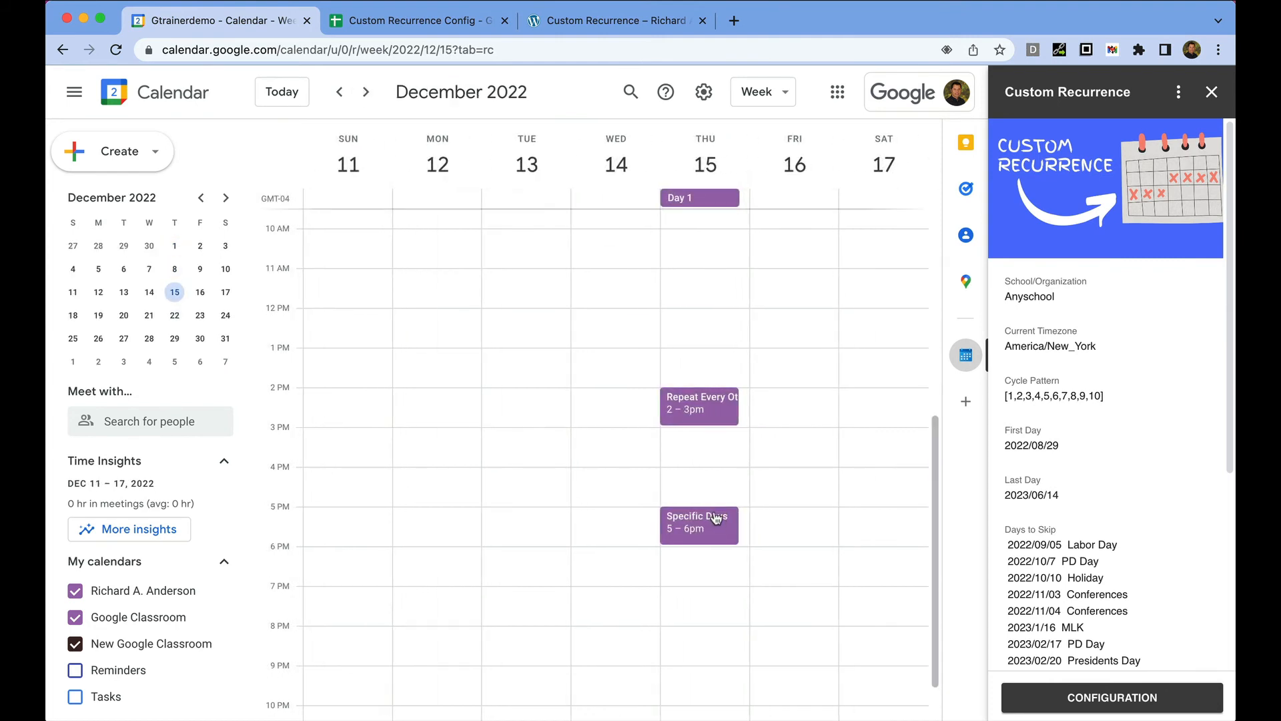
- Review the Custom Recurrence settings, from the cycle pattern and skipped days to the note on configuration file permissions
{"action": "scroll", "coordinate": [1144, 440], "scroll_direction": "down", "scroll_amount": 2}
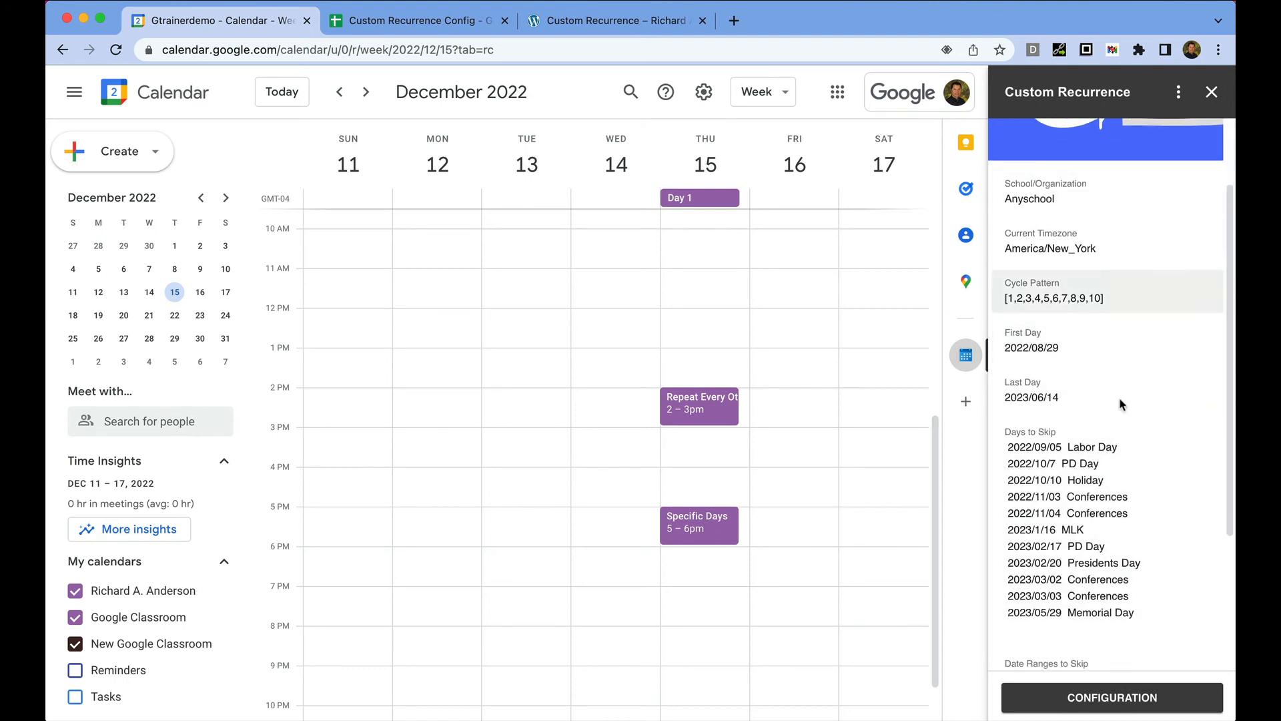
{"action": "scroll", "coordinate": [1119, 397], "scroll_direction": "down", "scroll_amount": 2}
{"action": "scroll", "coordinate": [1126, 435], "scroll_direction": "down", "scroll_amount": 2}
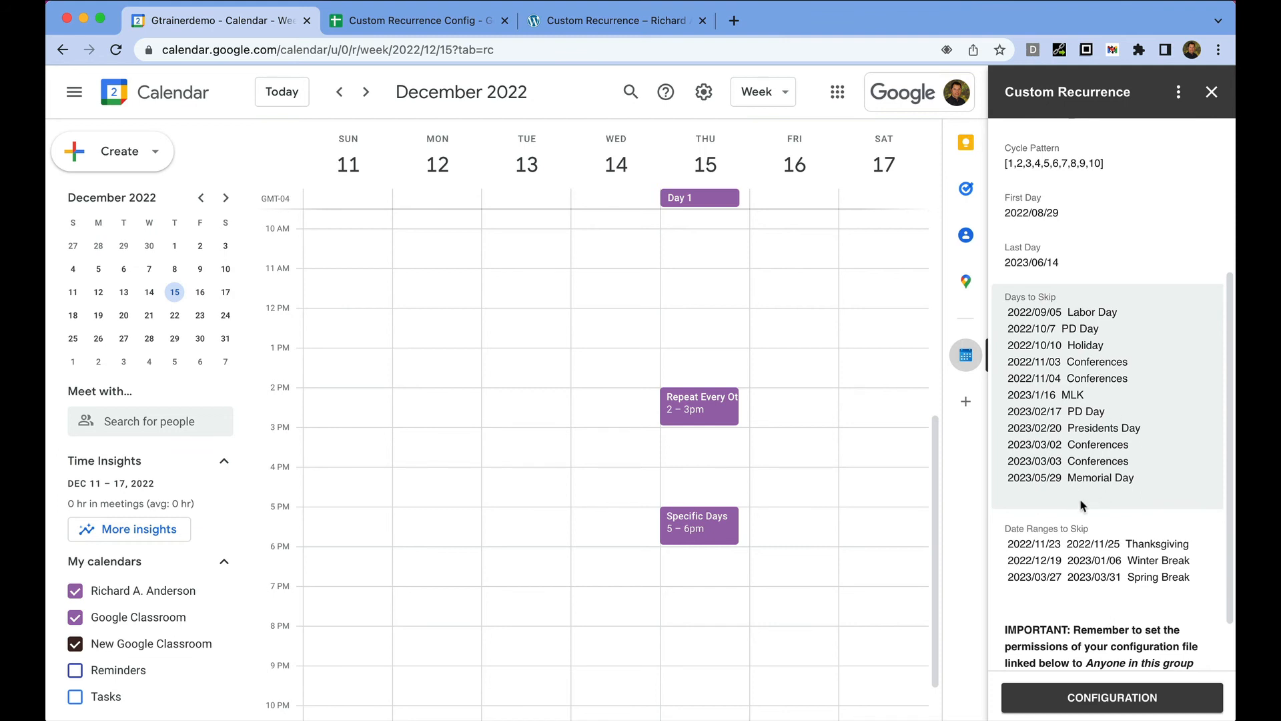
{"action": "scroll", "coordinate": [1094, 507], "scroll_direction": "down", "scroll_amount": 1}
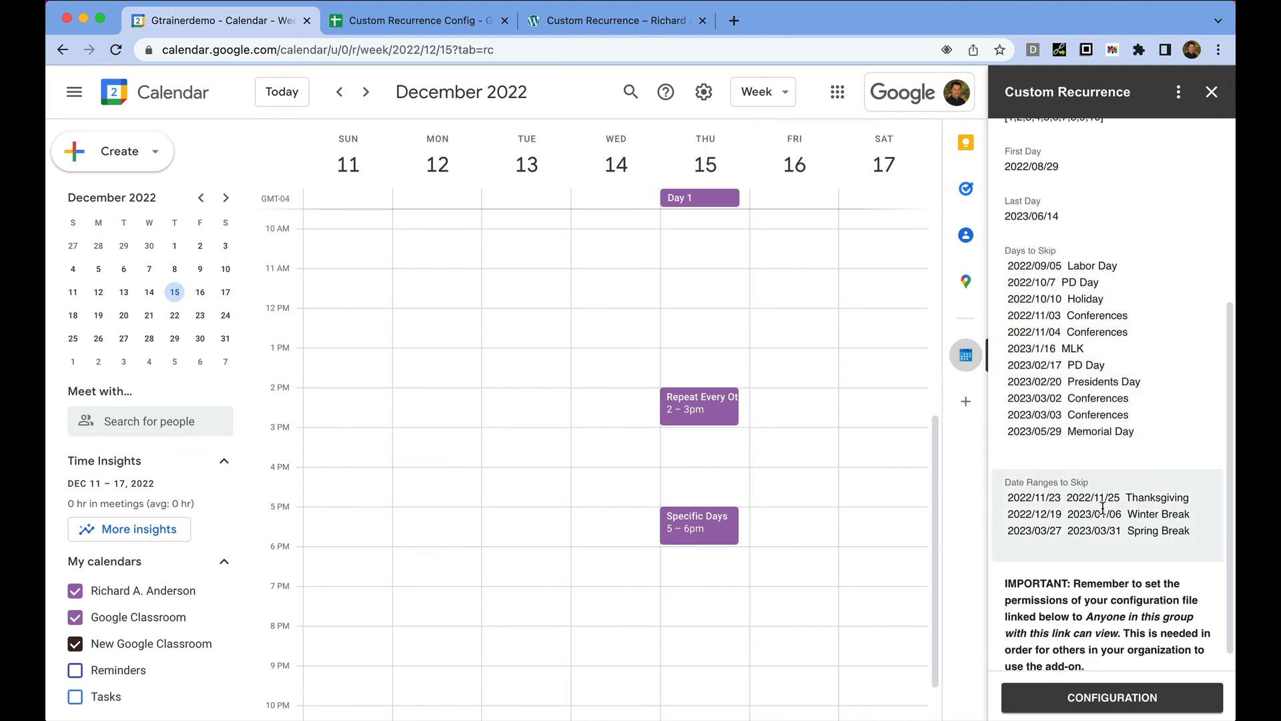
{"action": "scroll", "coordinate": [1103, 508], "scroll_direction": "up", "scroll_amount": 4}
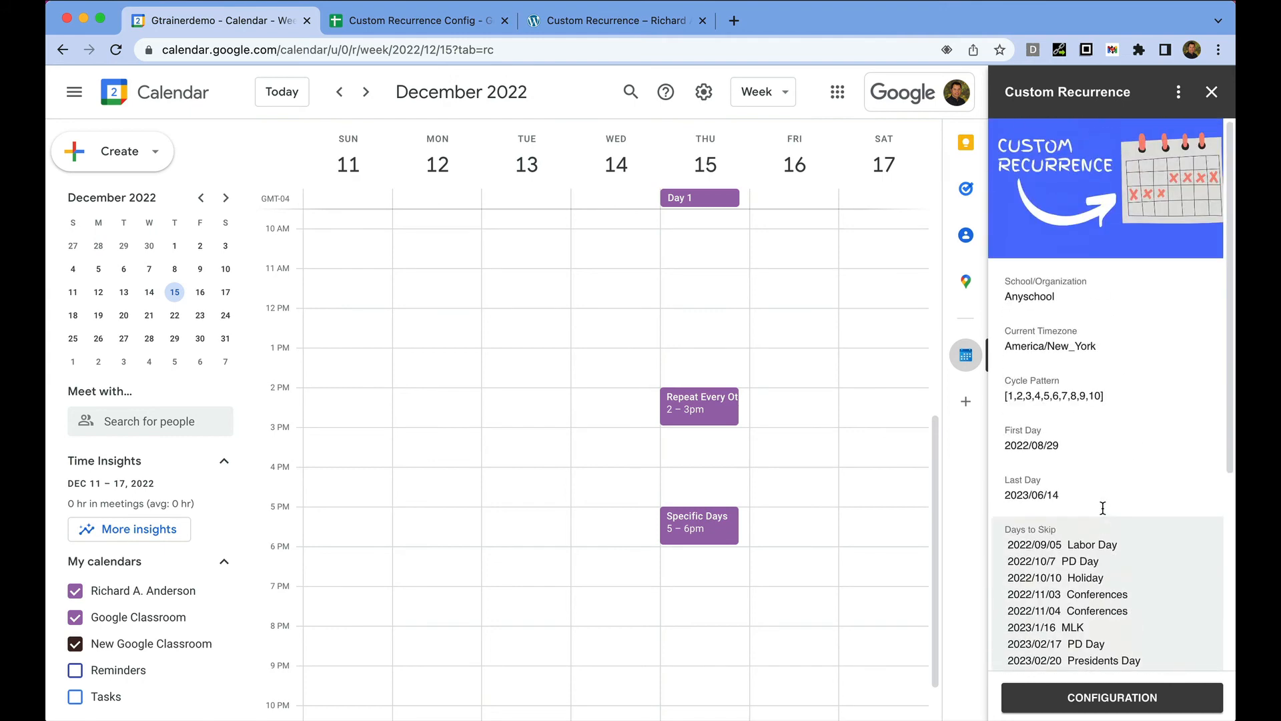
{"action": "scroll", "coordinate": [1103, 511], "scroll_direction": "down", "scroll_amount": 4}
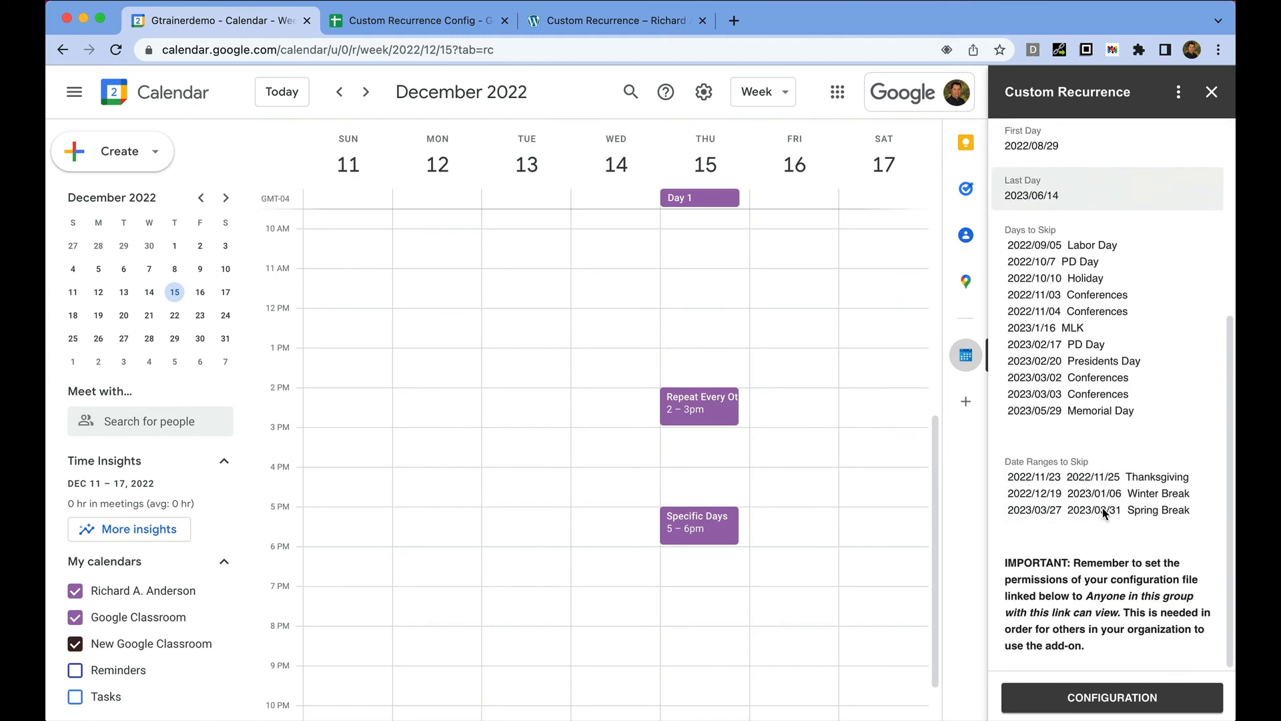
- Open the Custom Recurrence Config spreadsheet from the add-on and share its link with the Gtrainerdemo group as Viewer
{"action": "left_click", "coordinate": [1102, 705]}
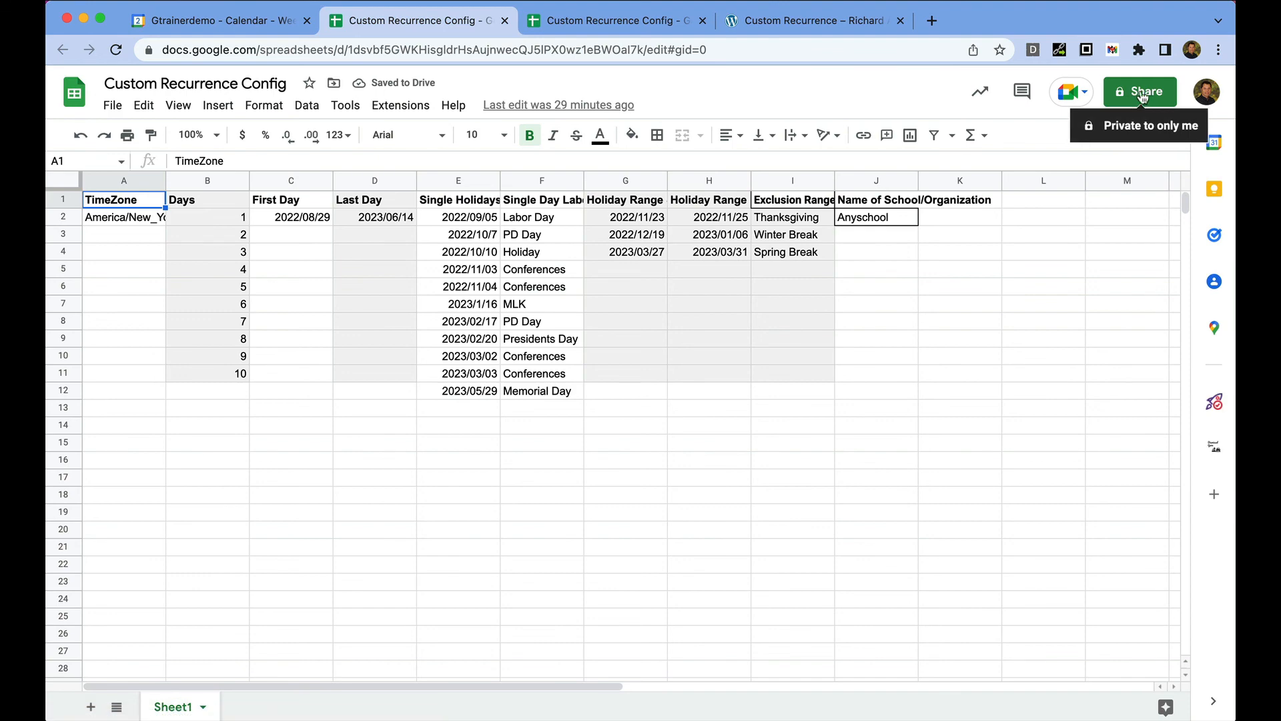
{"action": "left_click", "coordinate": [1142, 97]}
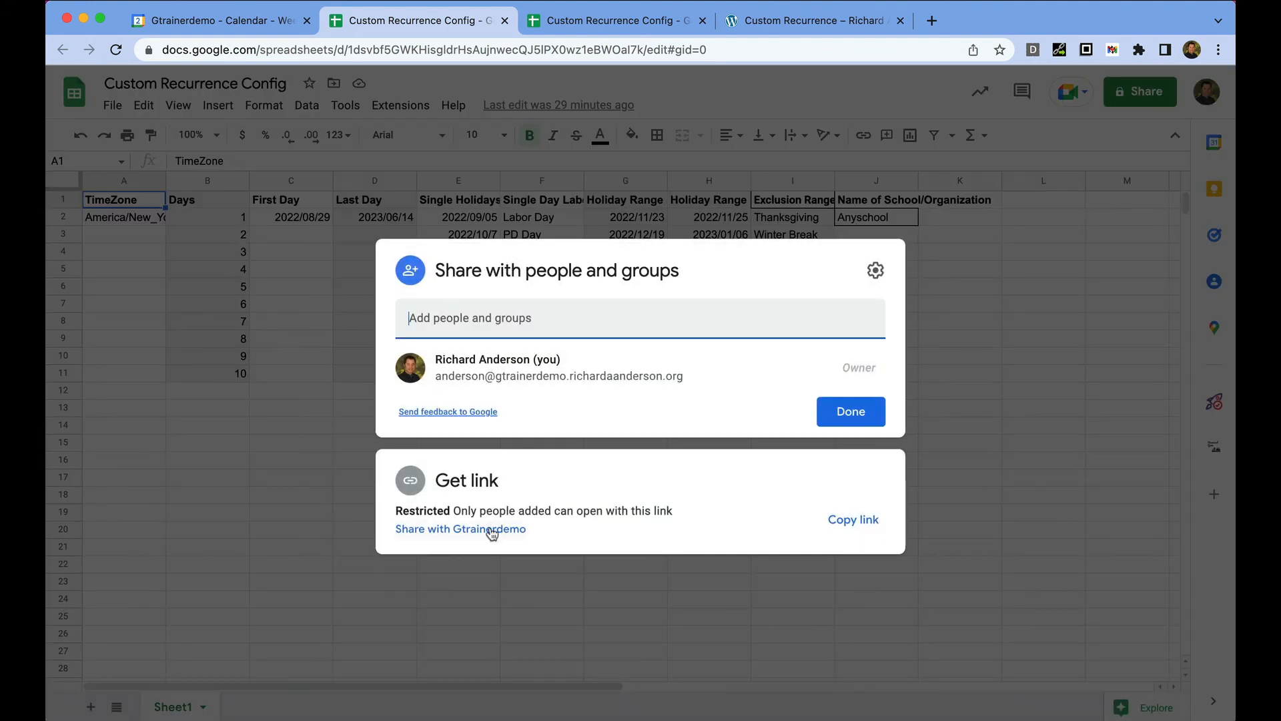
{"action": "left_click", "coordinate": [503, 529]}
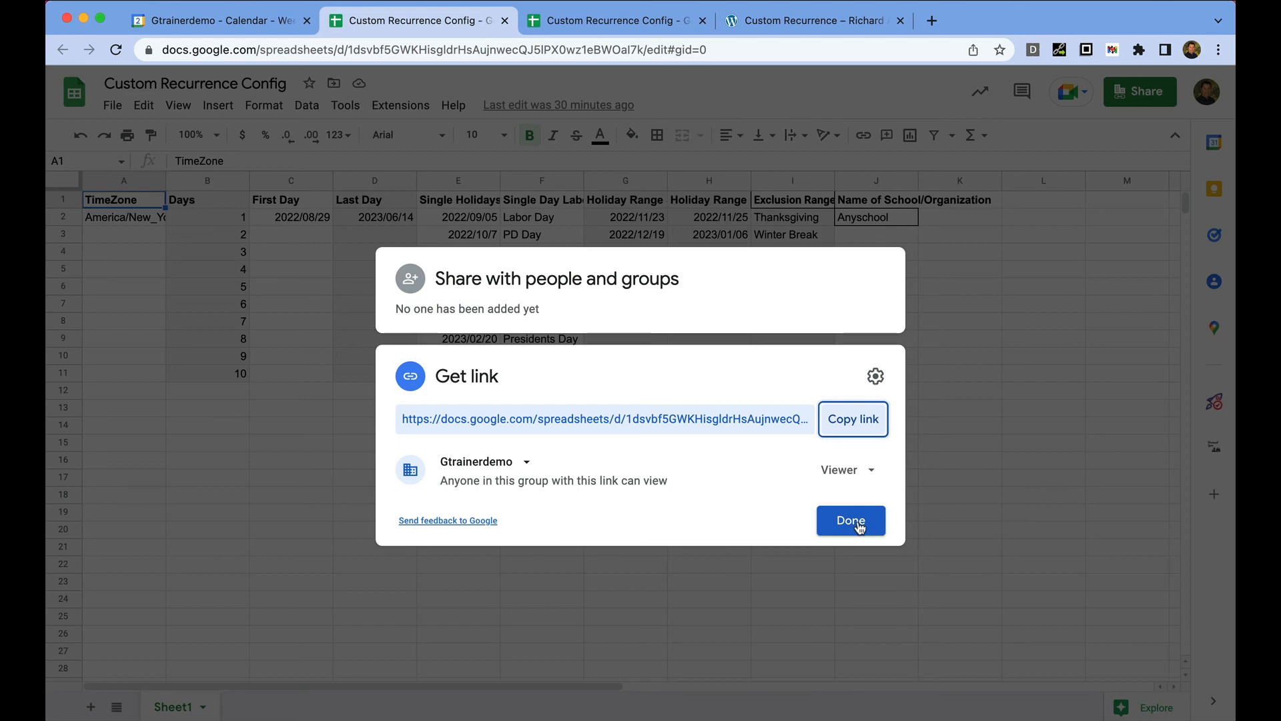
{"action": "left_click", "coordinate": [859, 527]}
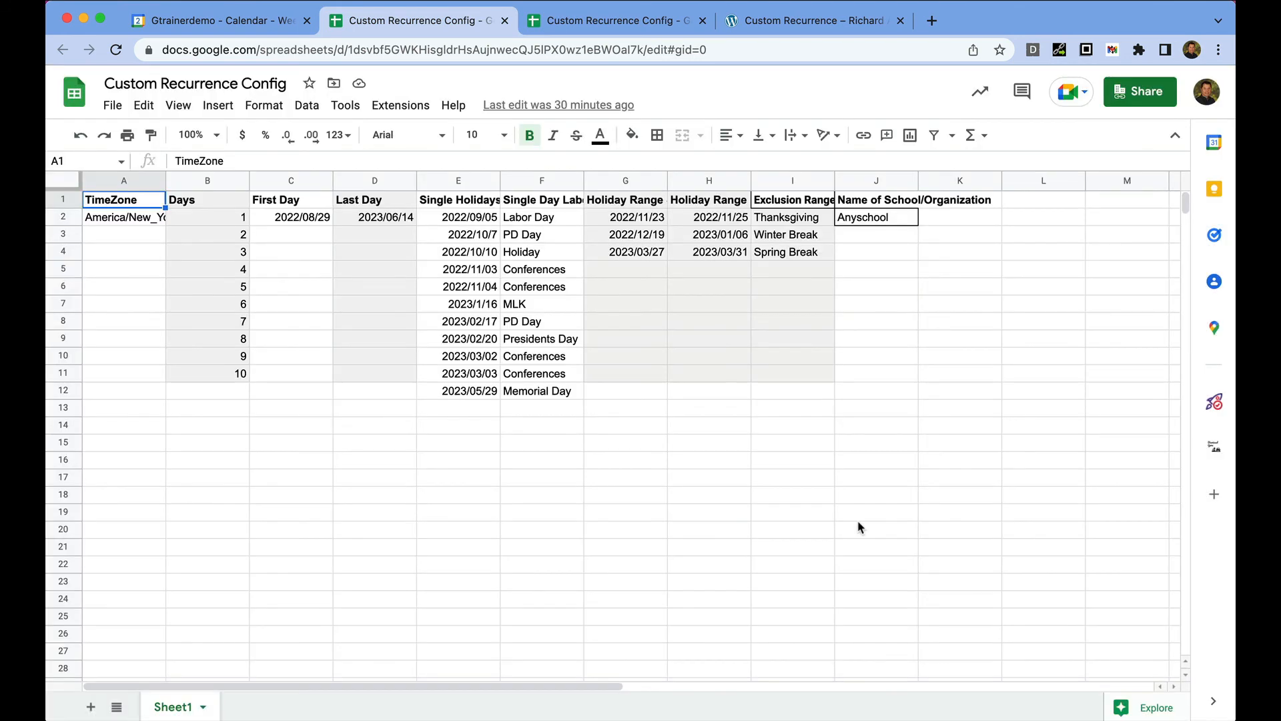